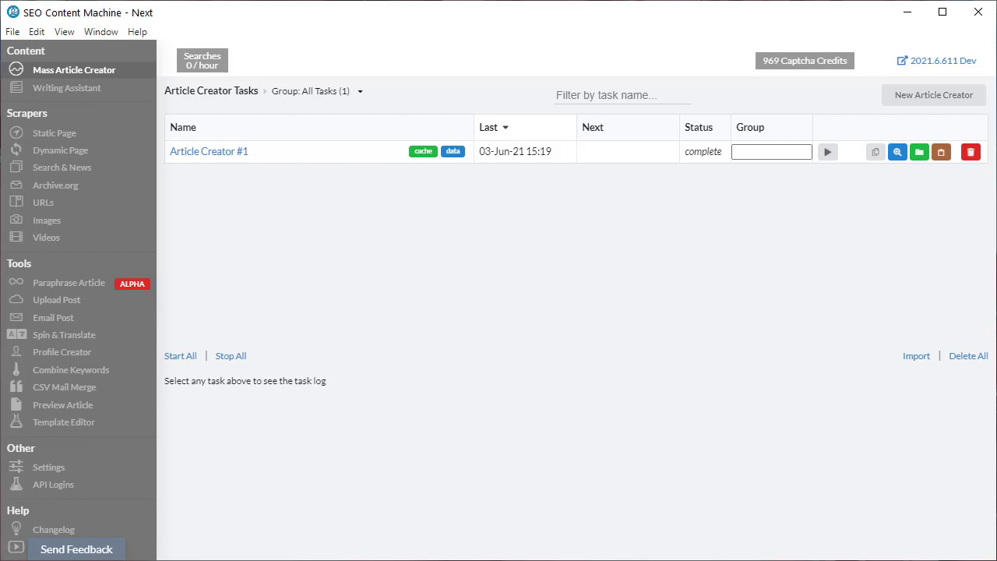
Review the recent changes list and the settings of the cat writing assistant task.
left_click(94, 530)
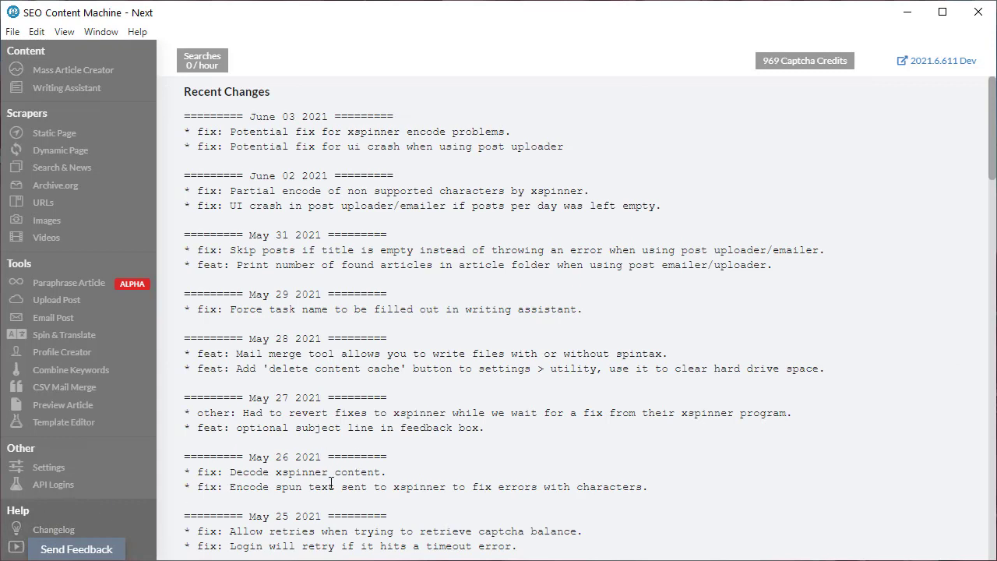
left_click(67, 88)
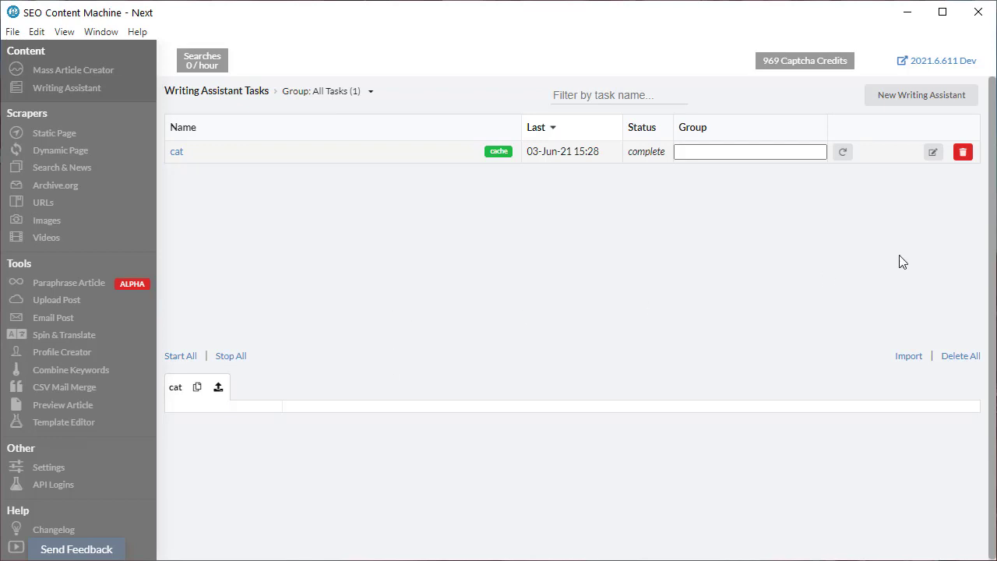
left_click(933, 151)
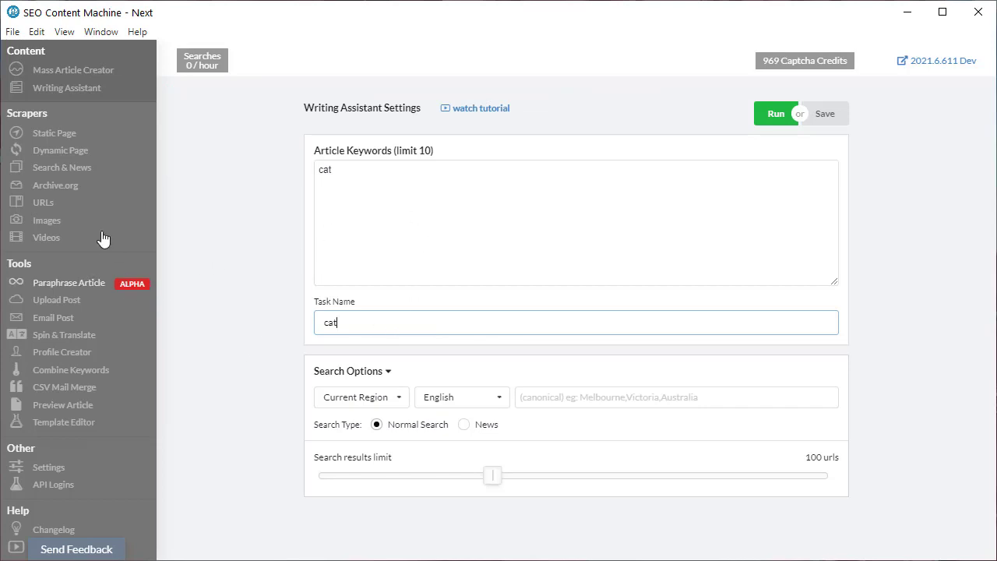
left_click(67, 90)
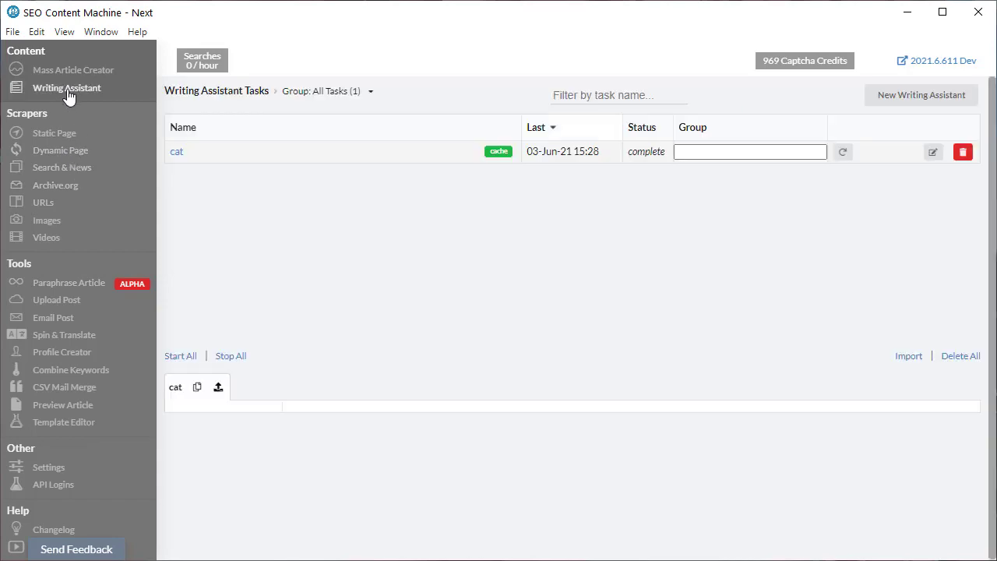
Open the cat article, clear its existing text and insert the first four suggested sentences.
left_click(175, 153)
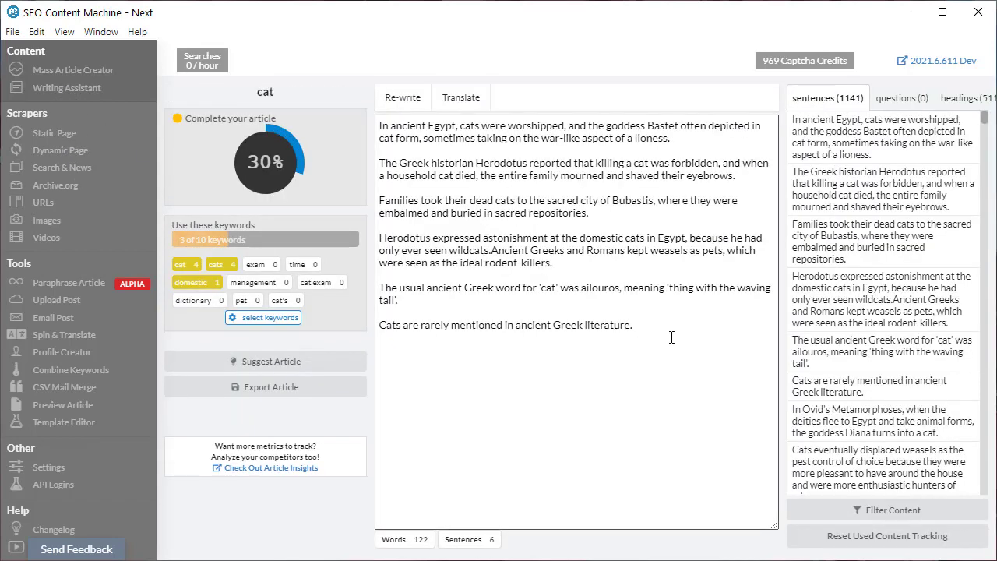
left_click_drag(671, 336, 378, 122)
key("Delete")
left_click(860, 140)
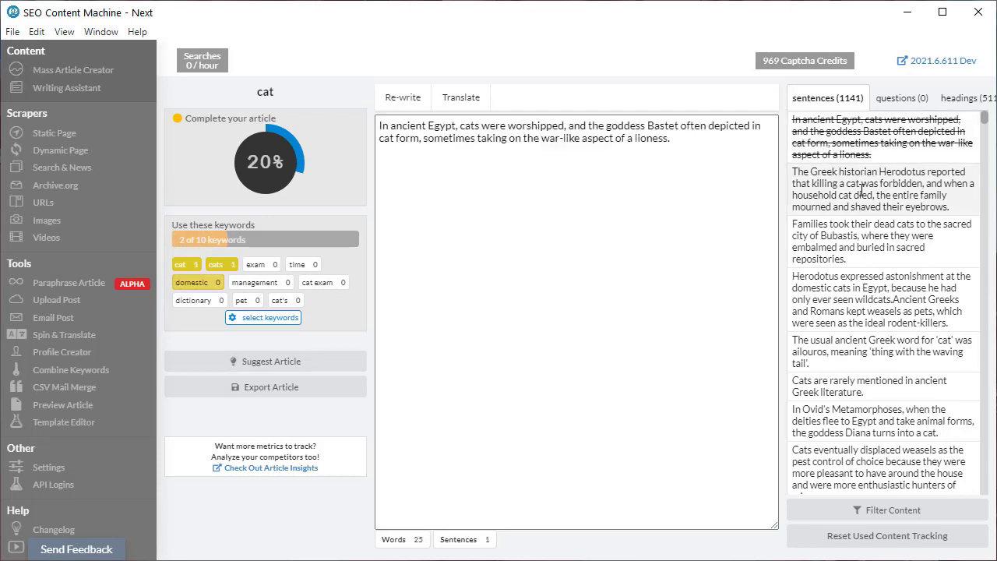
left_click(862, 192)
left_click(849, 242)
left_click(840, 308)
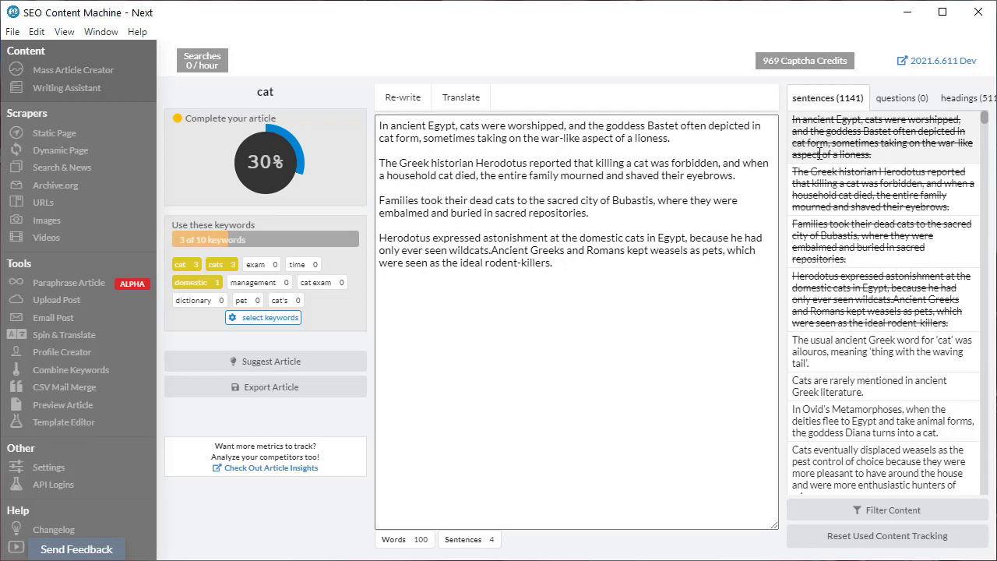
Leave and reopen the cat article, and reset its used content tracking.
left_click(90, 71)
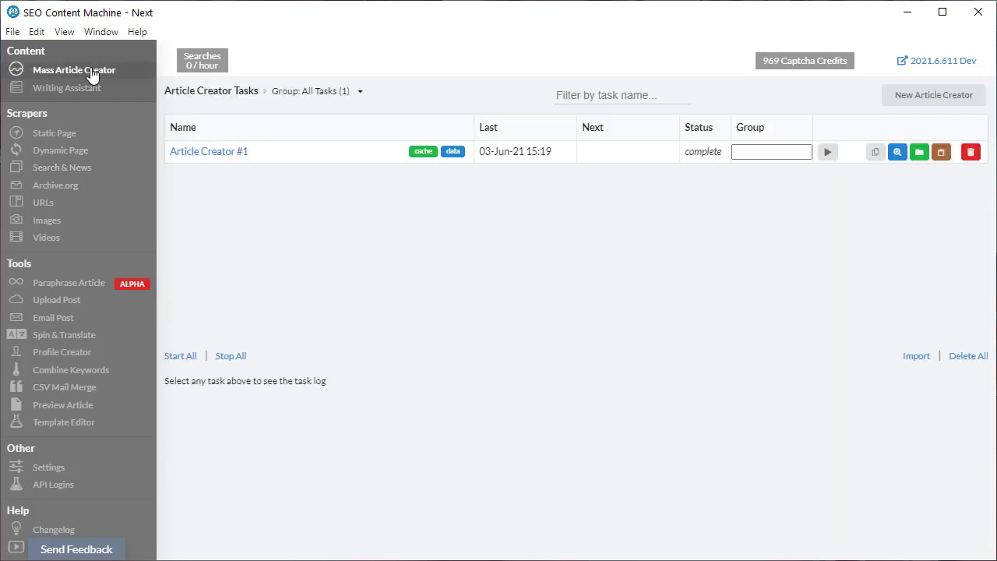
left_click(91, 88)
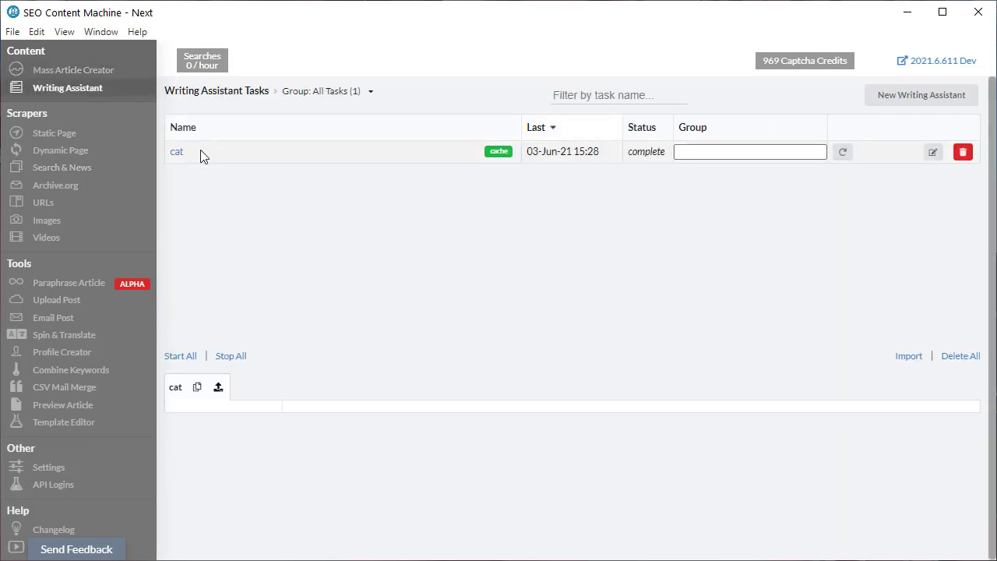
left_click(176, 152)
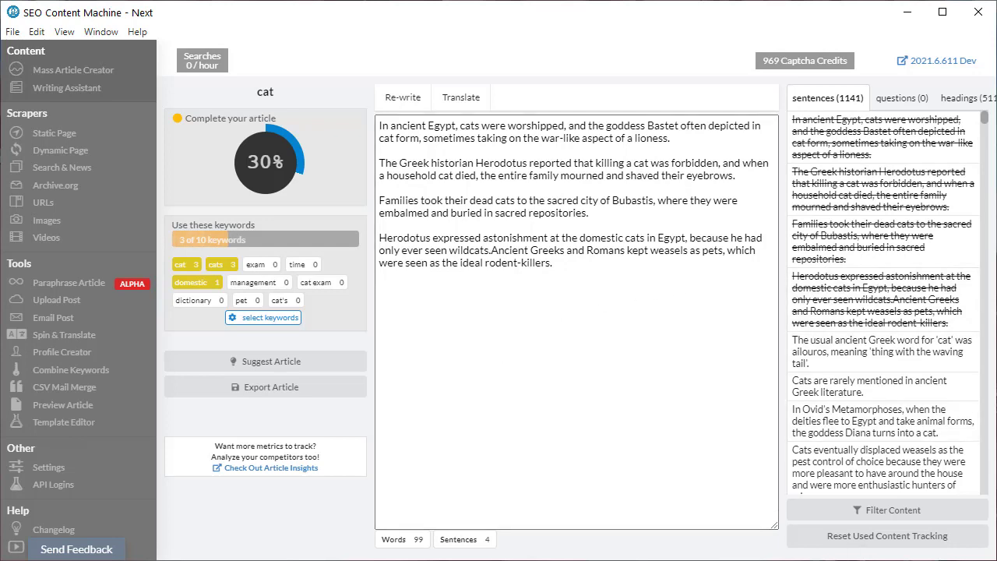
left_click(869, 543)
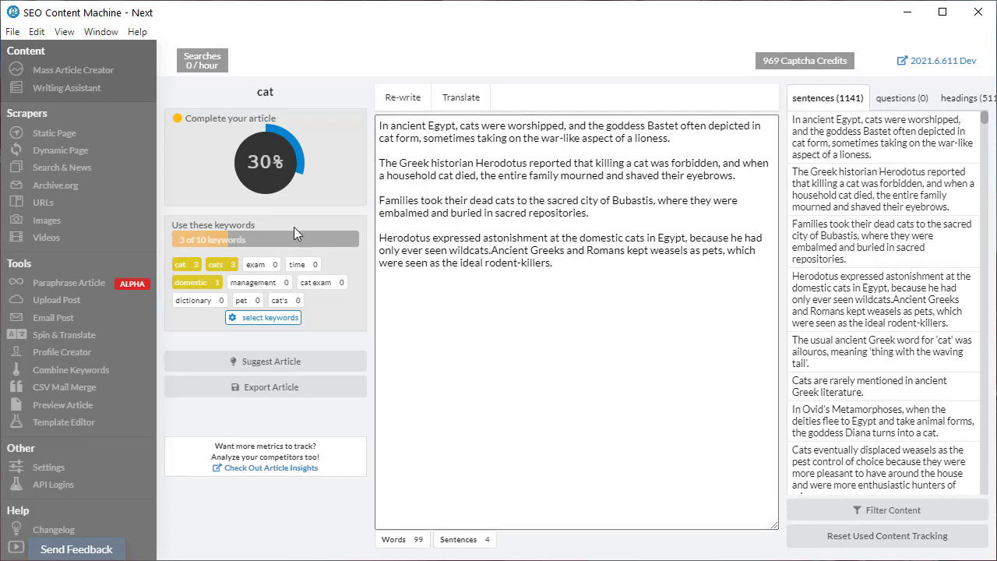
Examine the cat article's keyword selection, sorting the keywords alphabetically and again by count.
double_click(265, 93)
left_click(263, 317)
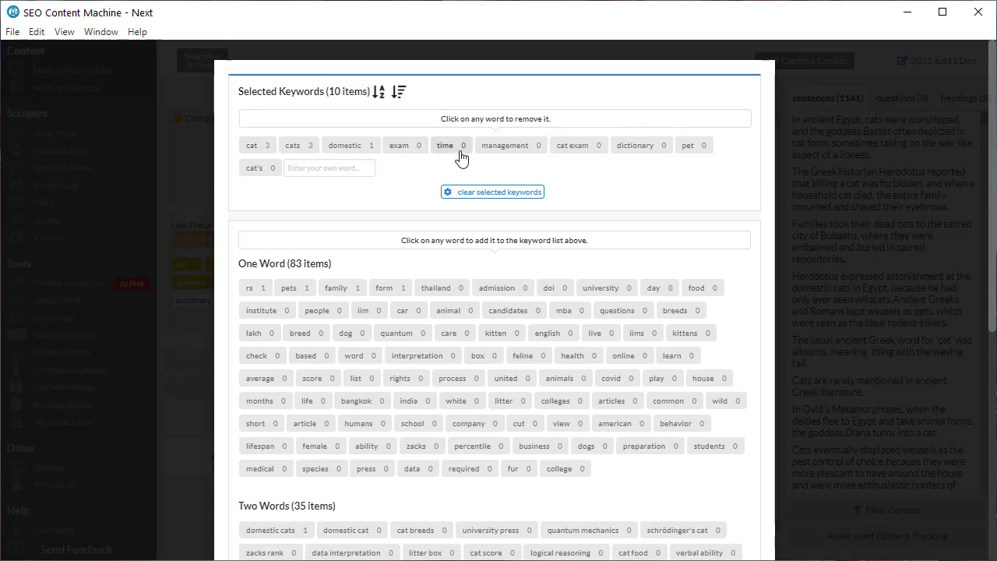
left_click(380, 93)
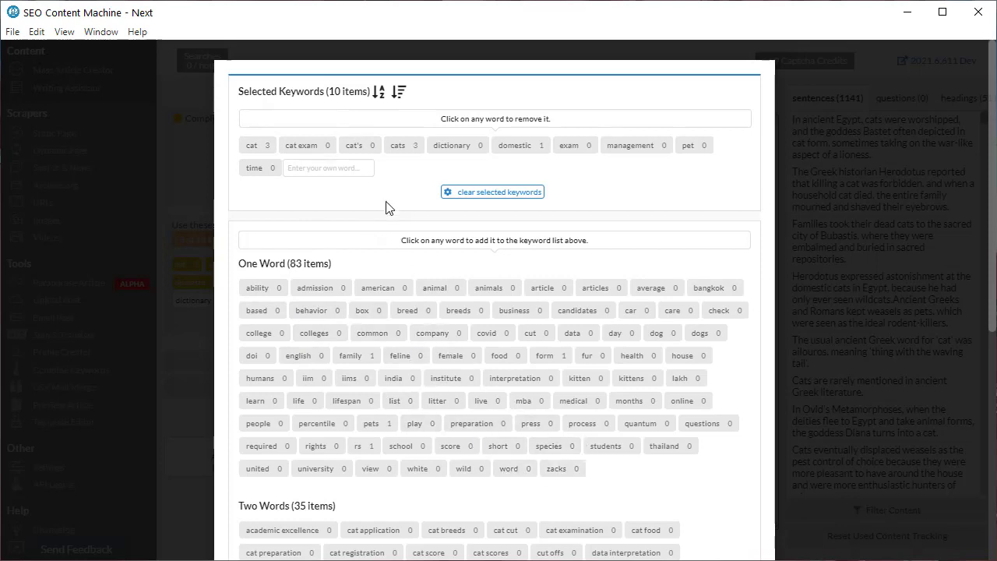
left_click(399, 91)
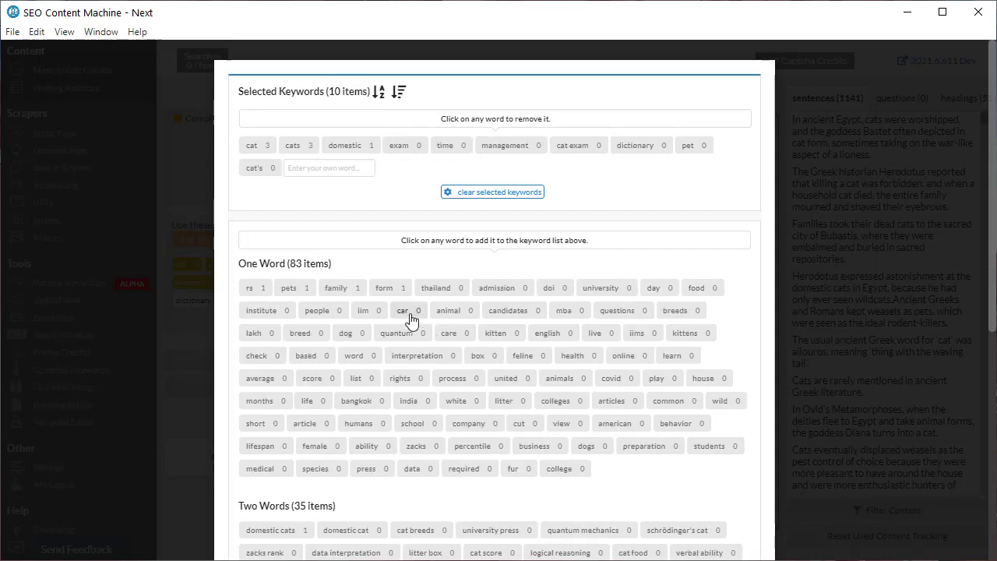
left_click(206, 316)
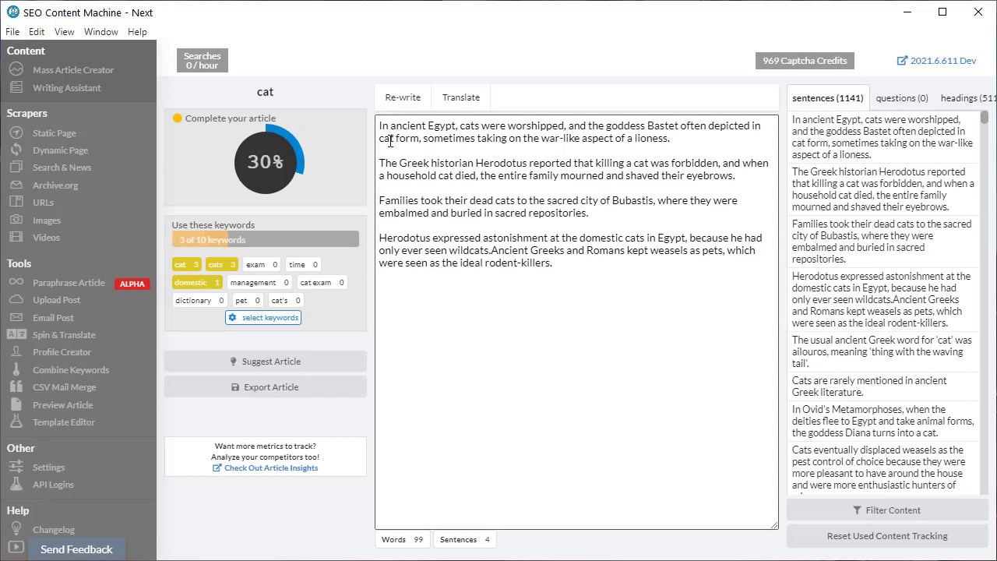
Inspect the spinner and protected-word options for re-writing the cat article.
left_click(602, 269)
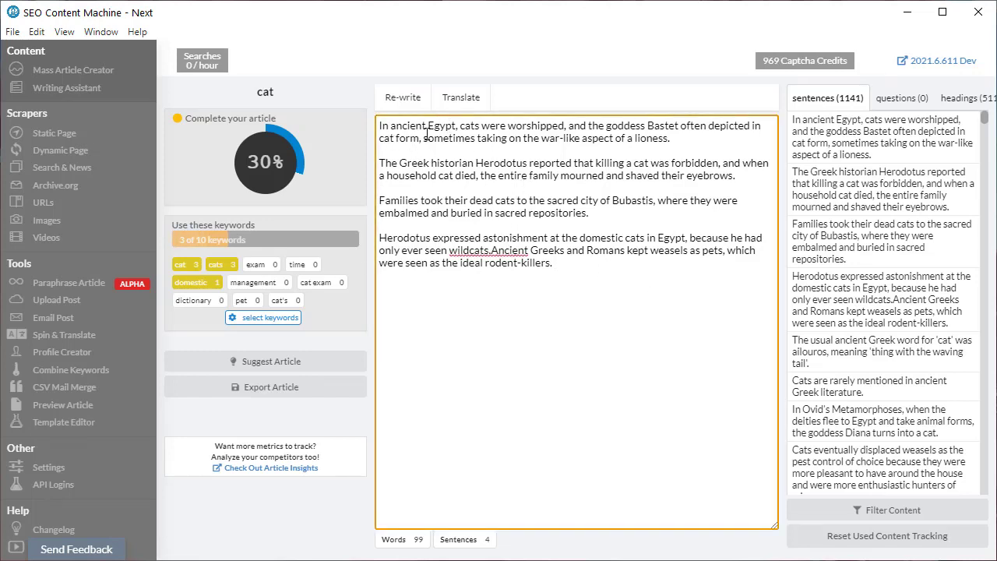
left_click(403, 102)
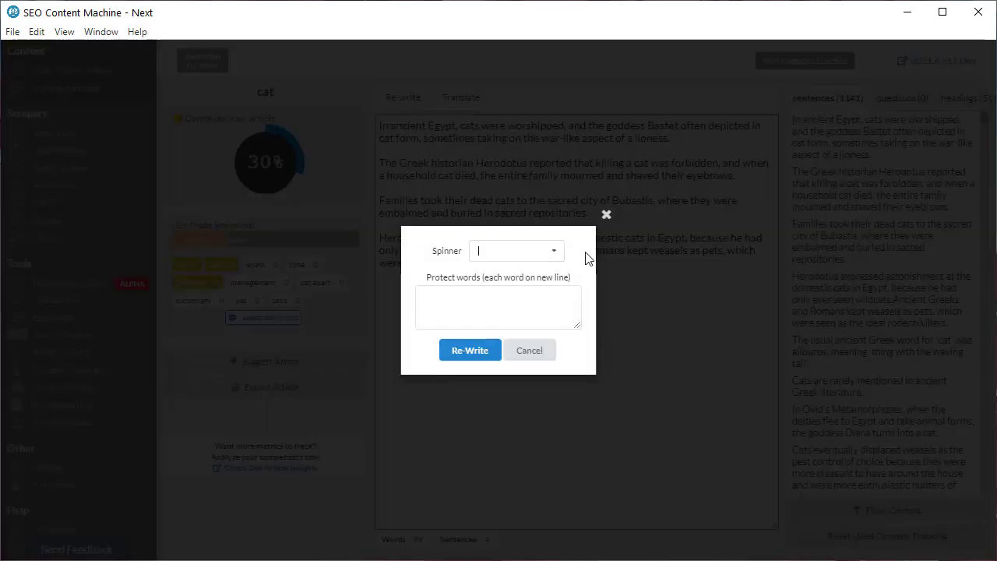
left_click(607, 216)
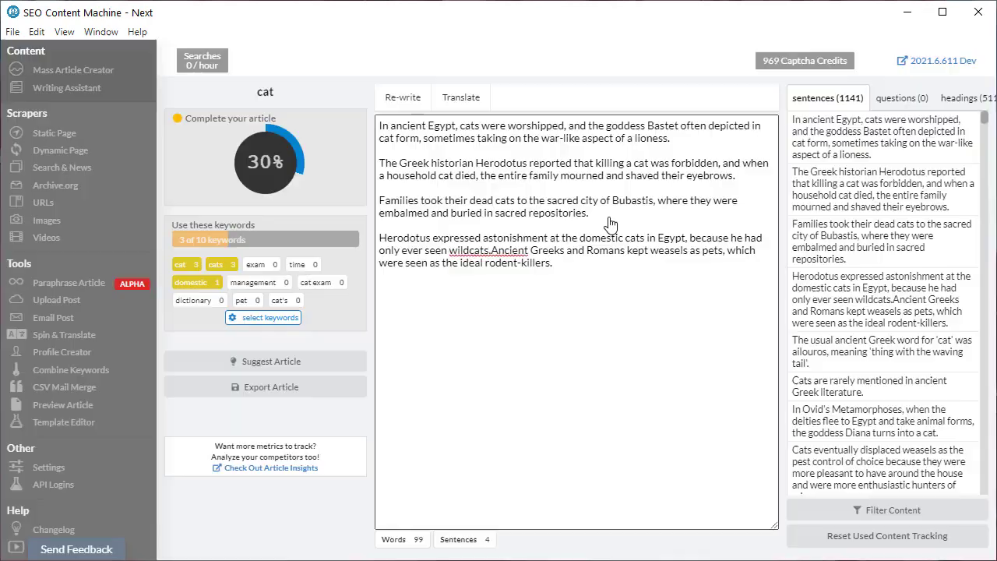
Inspect the cat article's translation options and the available translator services.
left_click(461, 98)
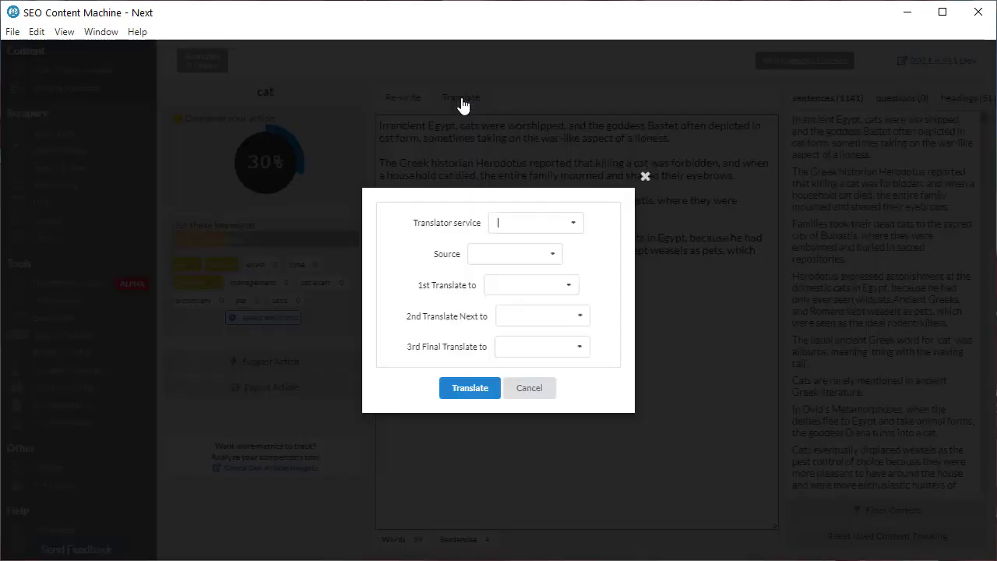
left_click(574, 225)
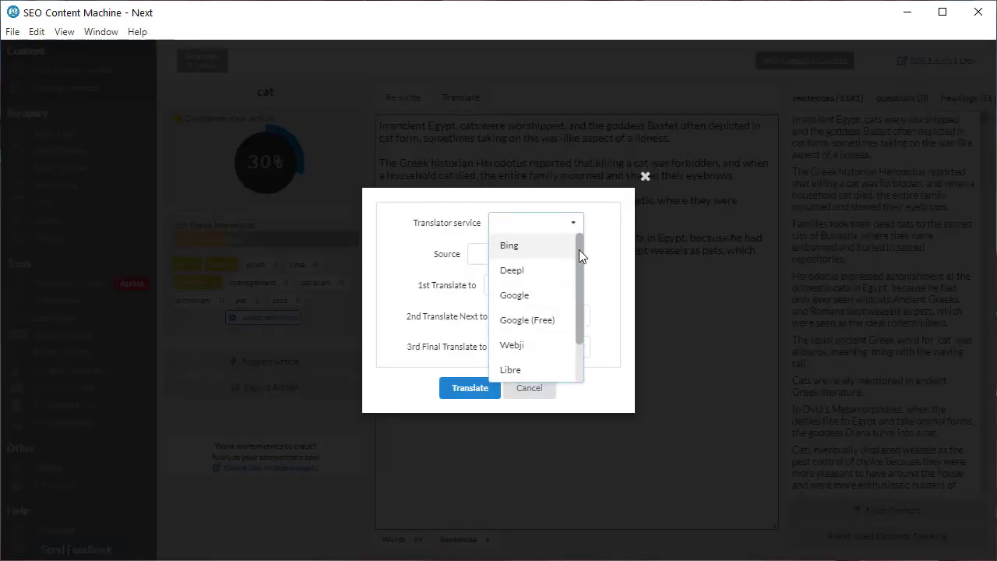
left_click(616, 262)
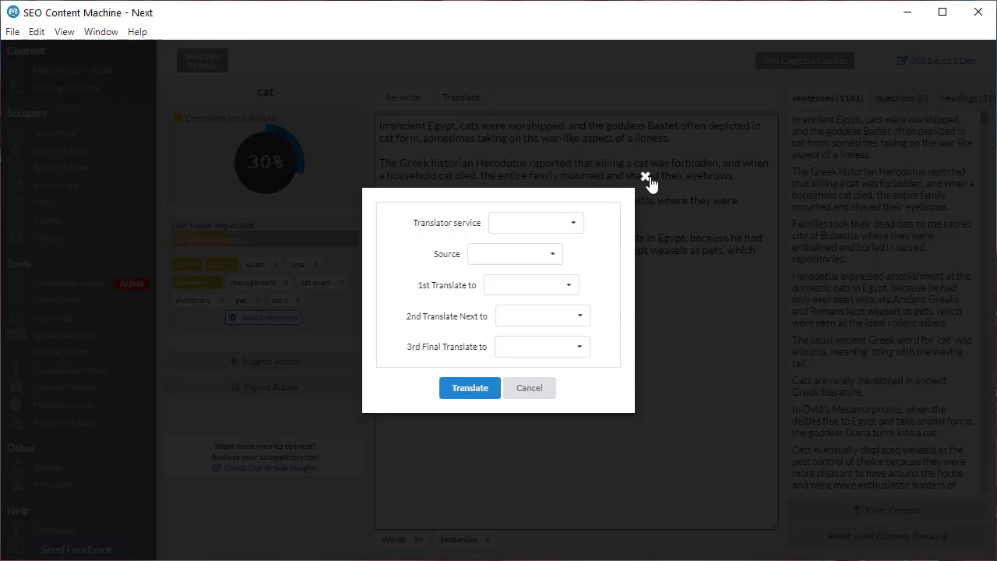
left_click(646, 177)
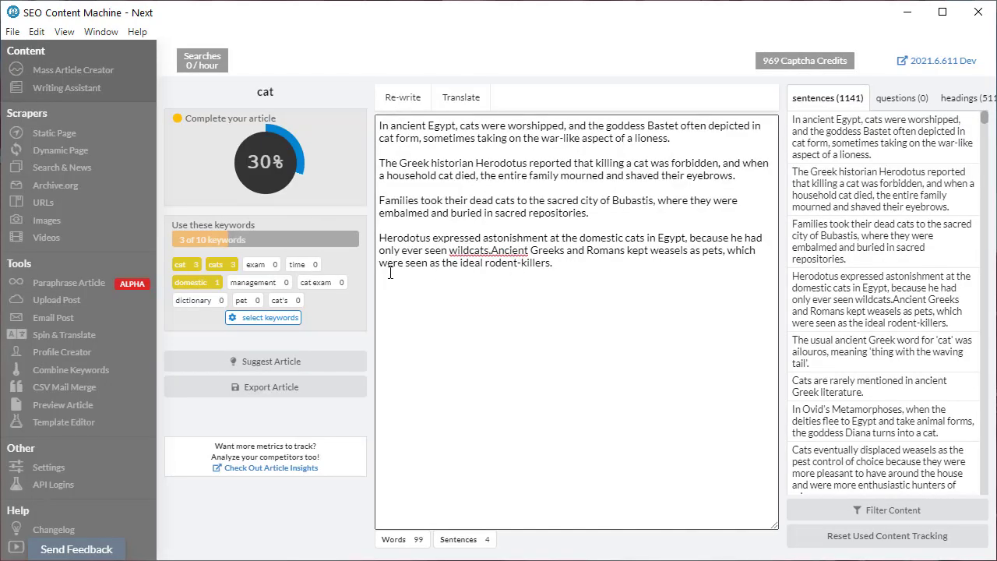
Turn on the Page Redirect content insert in the Article Creator #1 task.
left_click(97, 72)
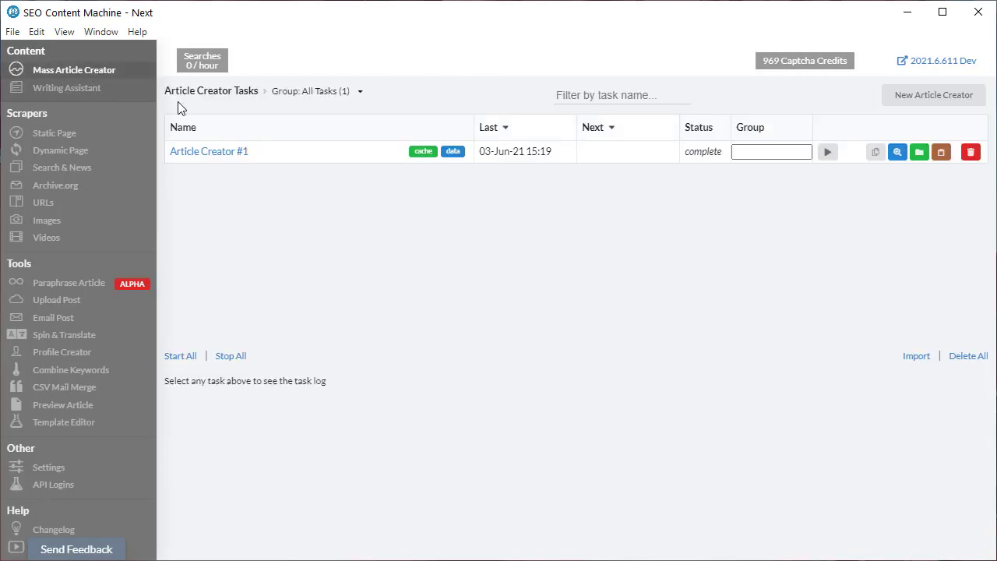
left_click(223, 155)
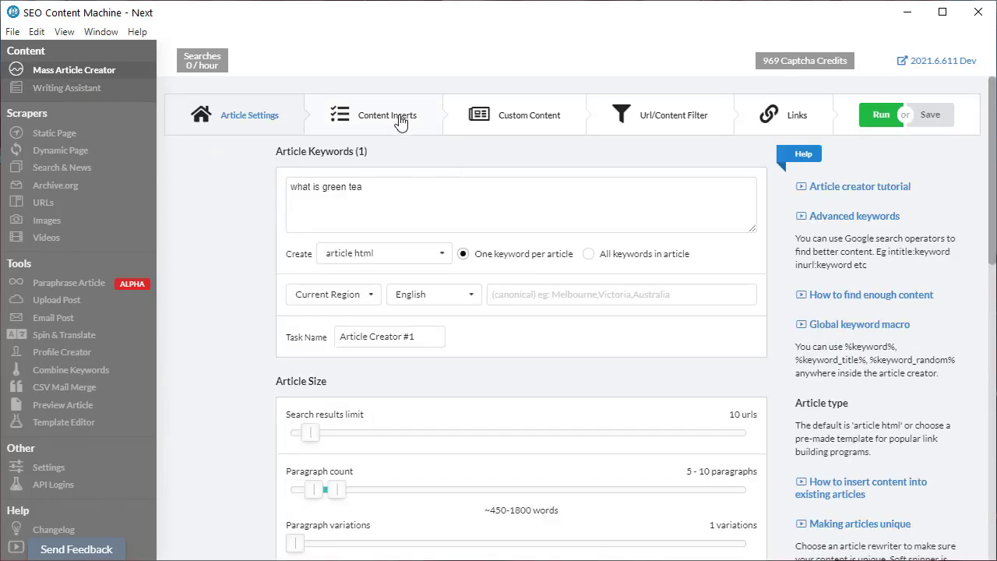
left_click(400, 122)
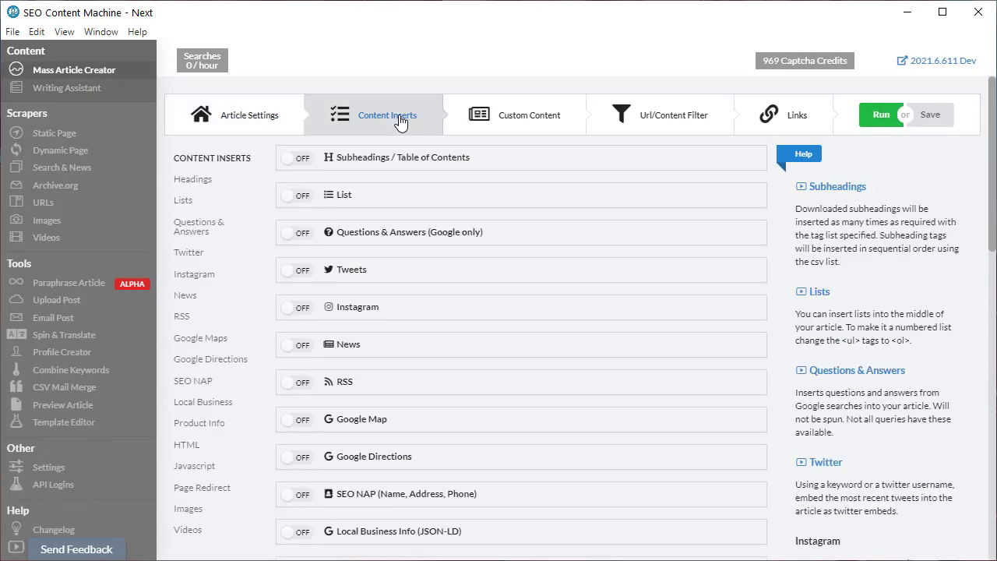
left_click(200, 488)
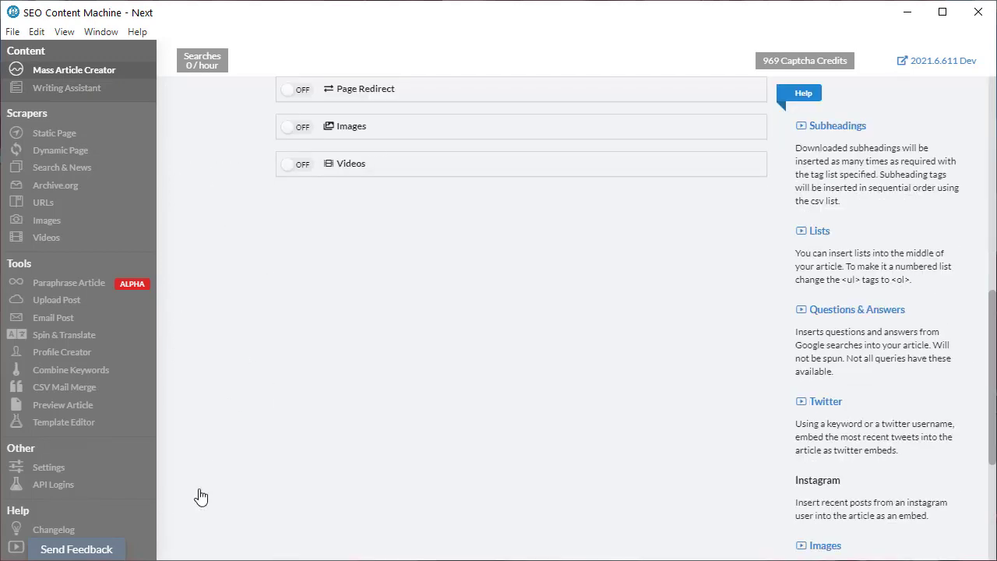
left_click(294, 91)
left_click(393, 228)
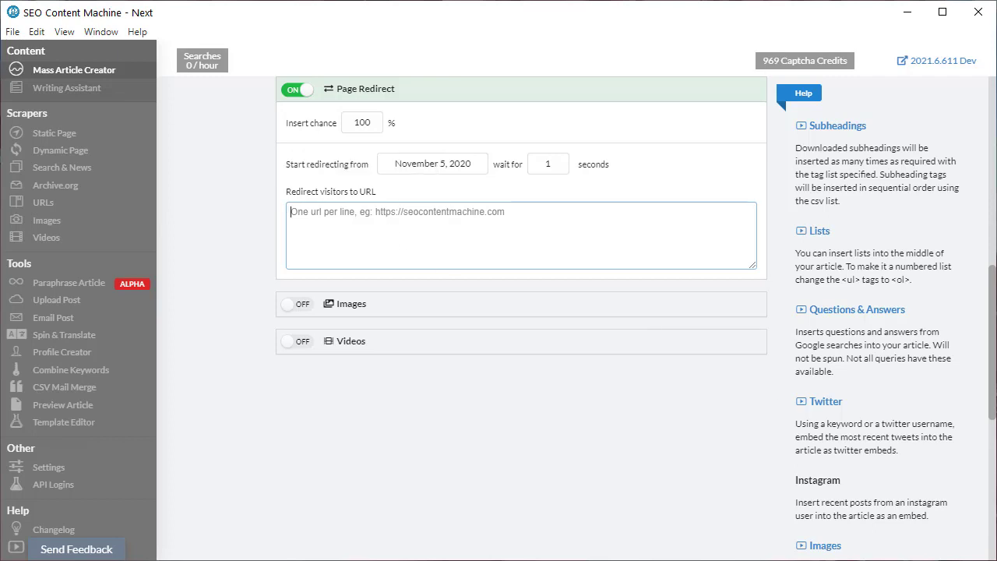
left_click(206, 411)
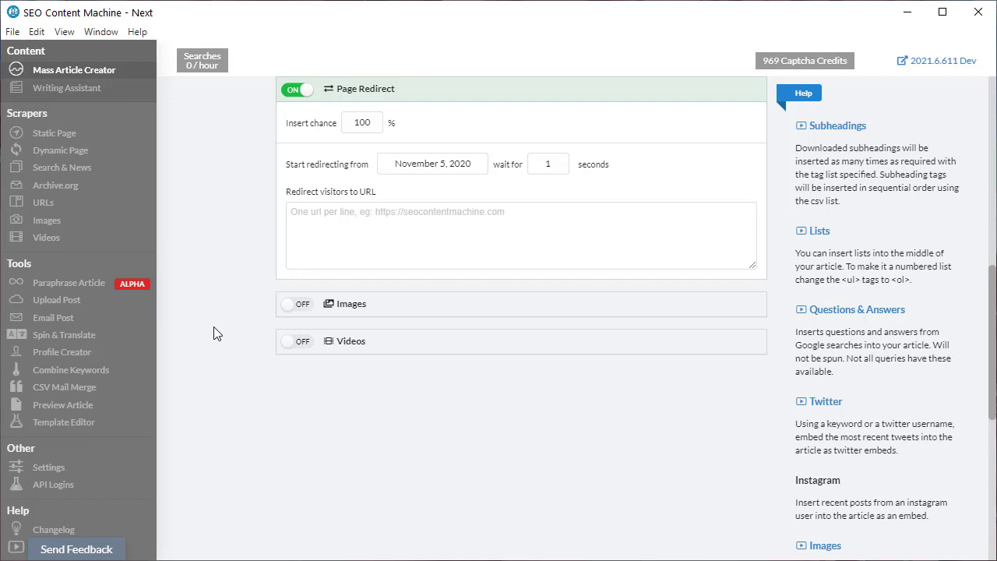
Open the Dynamic Page Scraper #1 task and pick the Wikipedia page's main article body as a scraped element.
left_click(86, 159)
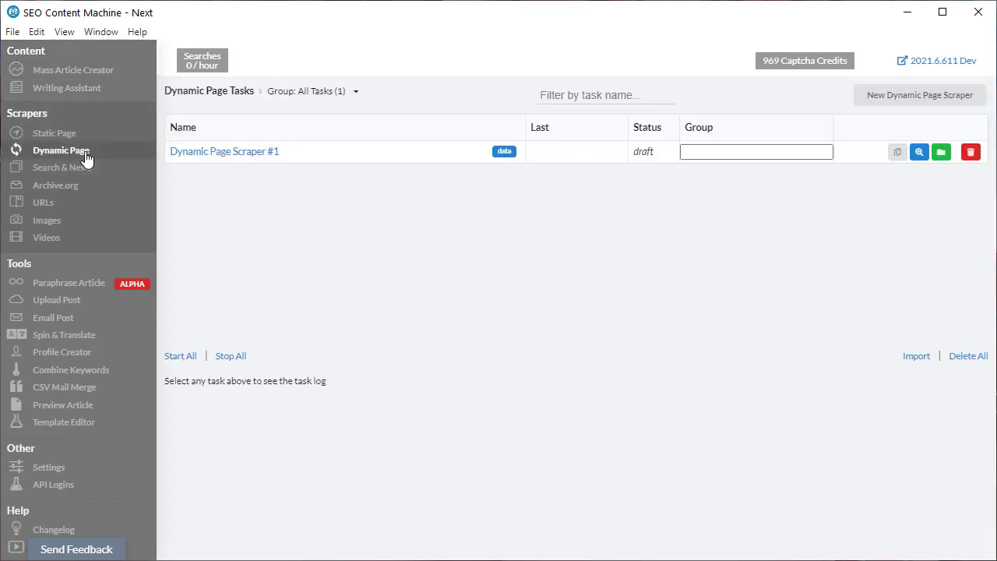
left_click(250, 153)
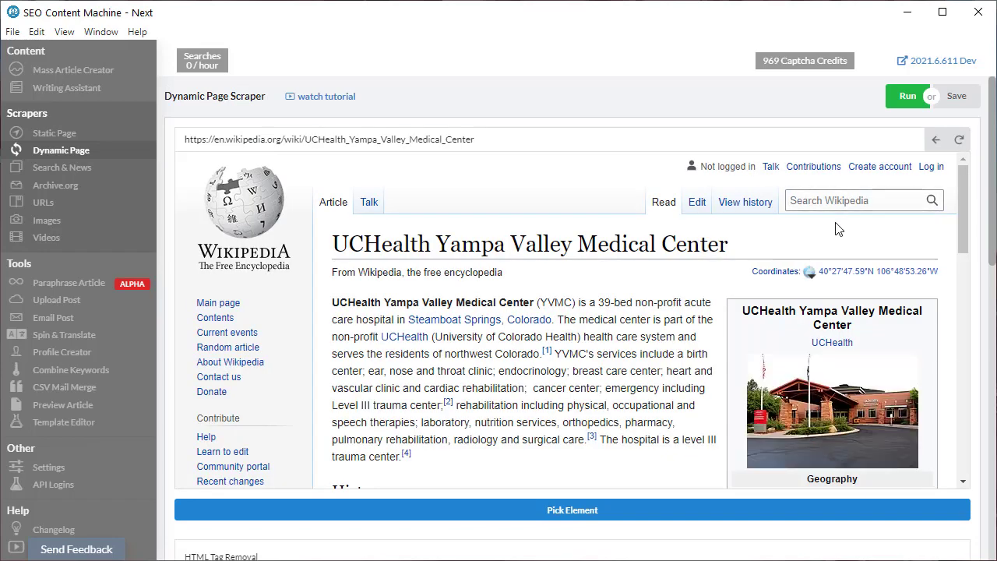
scroll(513, 92, "down", 4)
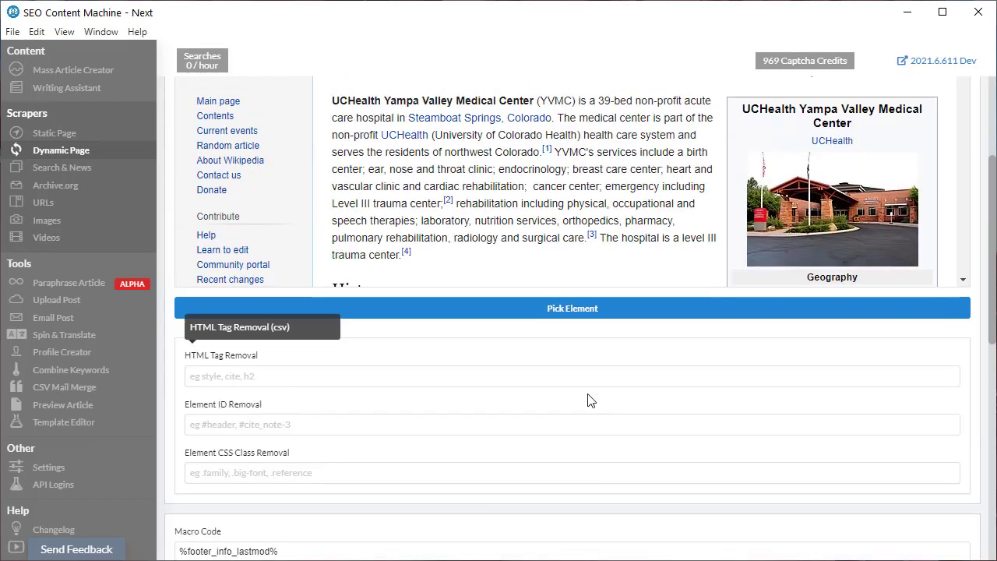
scroll(600, 354, "up", 2)
left_click(514, 354)
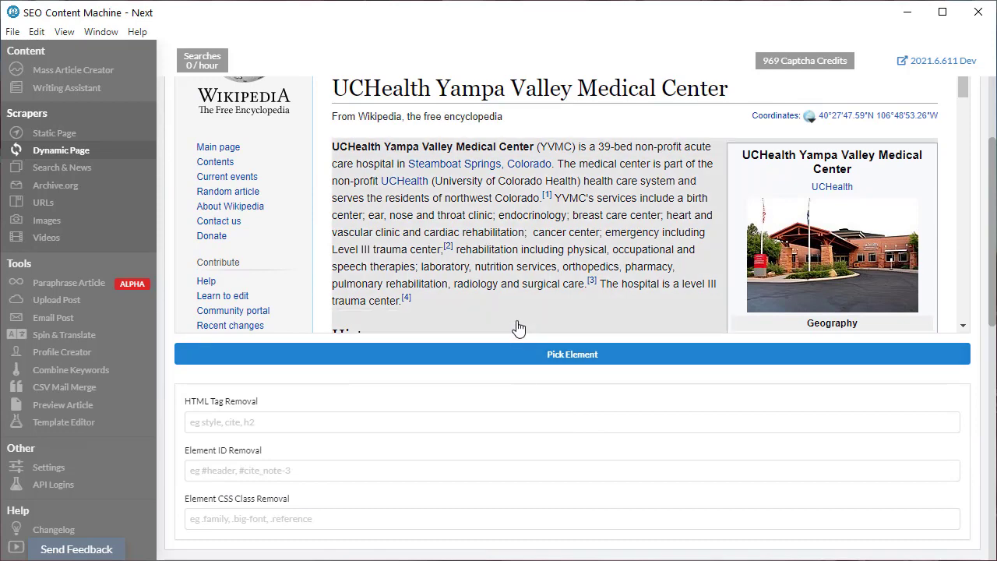
left_click(518, 329)
scroll(546, 408, "down", 2)
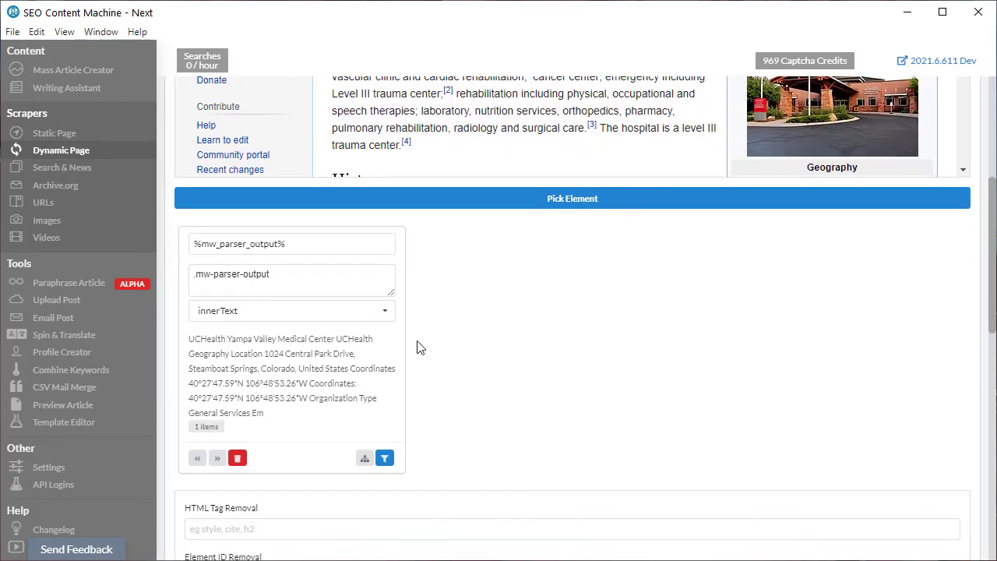
Set the extraction format of the picked article body element to outerHTML.
left_click(387, 312)
left_click(317, 355)
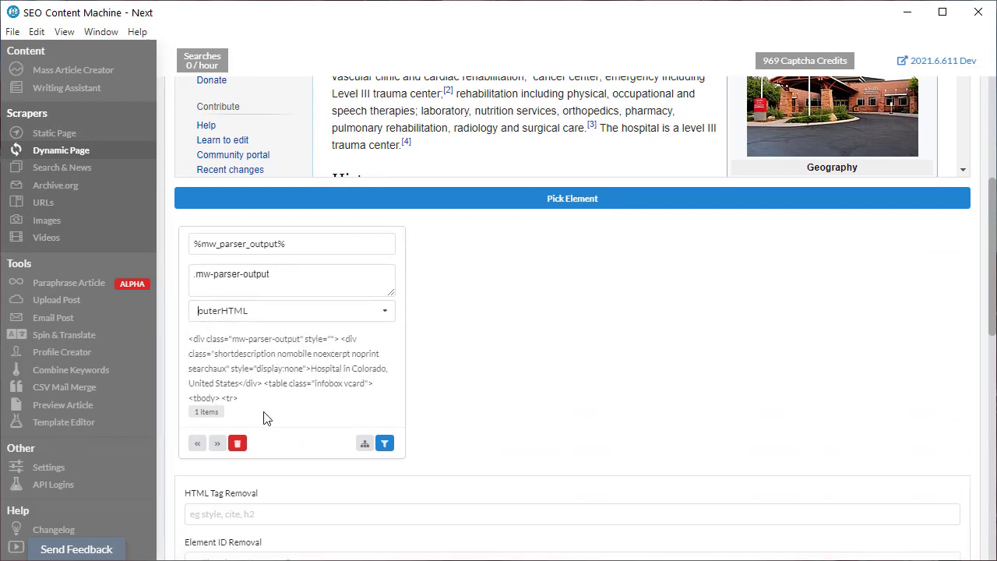
scroll(471, 326, "down", 2)
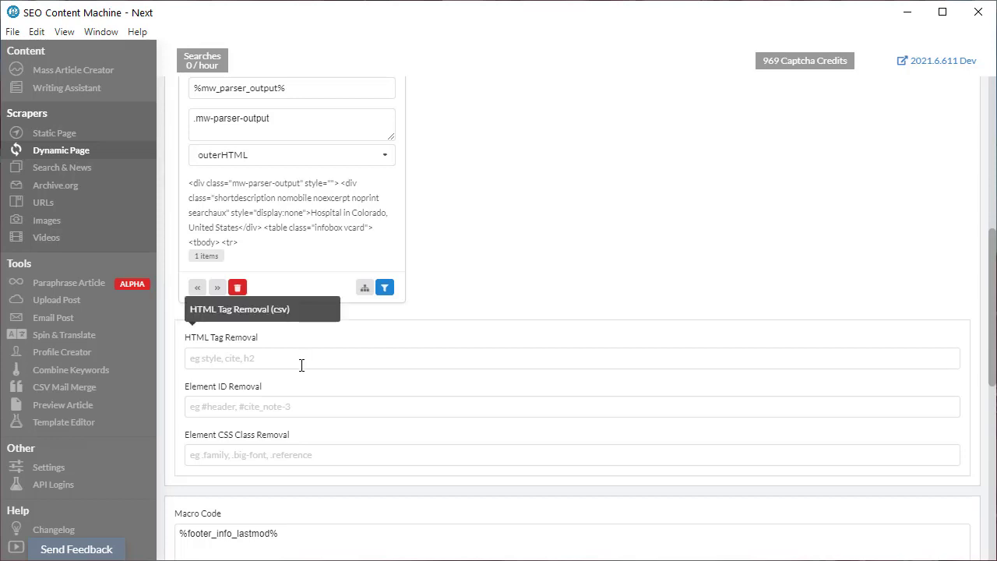
left_click(257, 362)
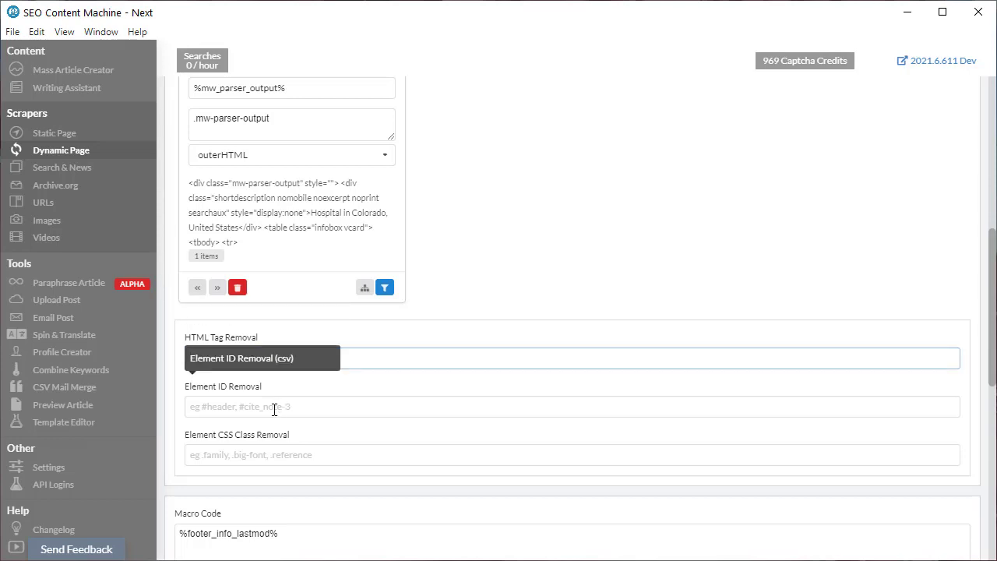
left_click(293, 453)
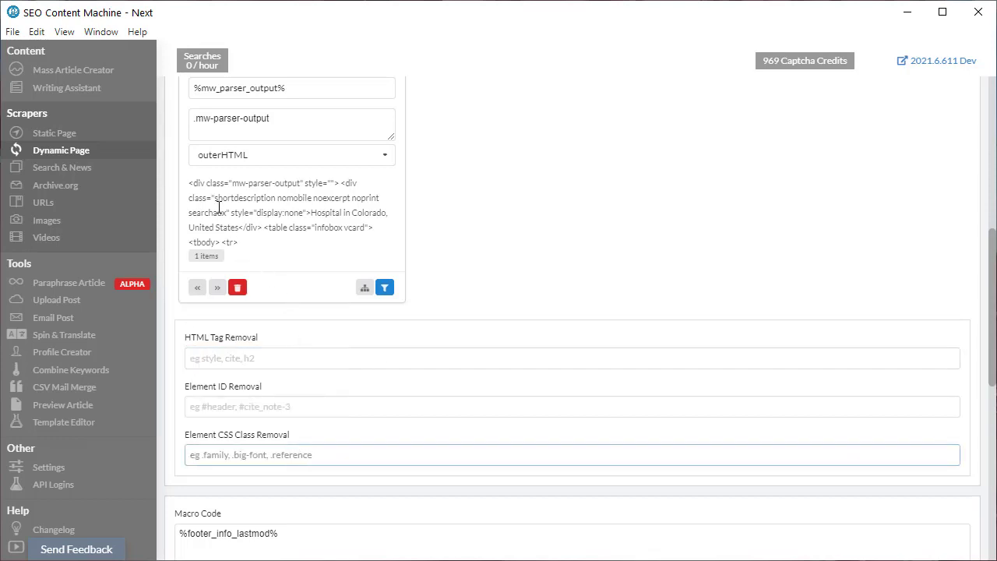
left_click_drag(188, 182, 423, 244)
Replace the scraper's macro code with the %mw_parser_output% macro.
scroll(437, 236, "down", 4)
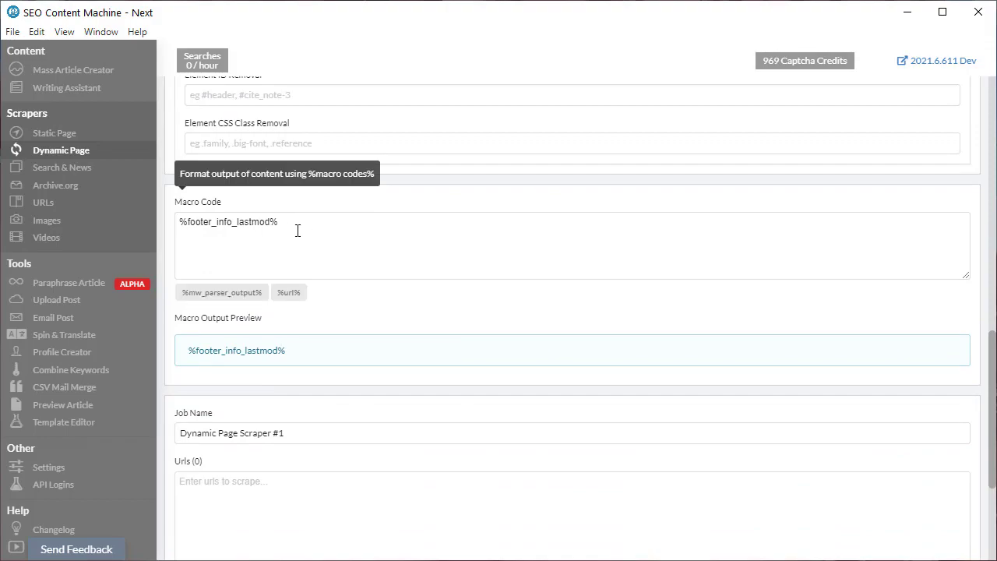
triple_click(308, 232)
key("BackSpace")
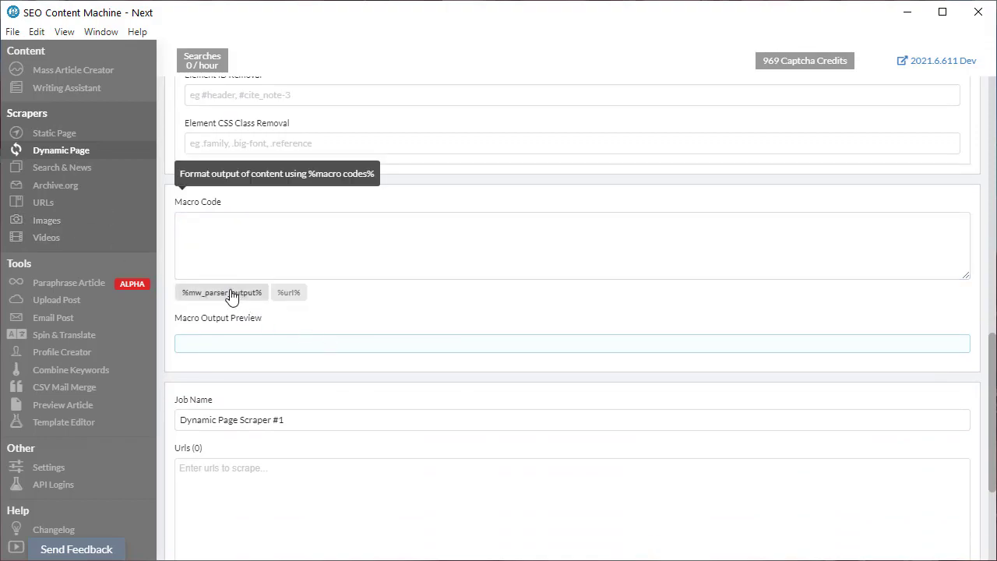
left_click(263, 292)
Locate the inline style block in the macro output preview and set the HTML tag removal to style.
scroll(330, 346, "down", 12)
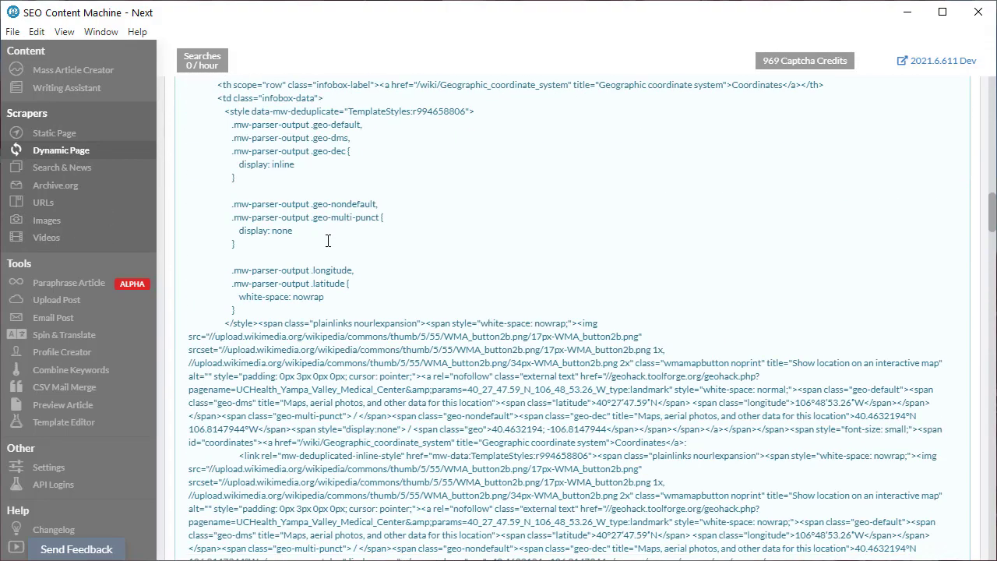
scroll(329, 244, "down", 3)
scroll(331, 247, "up", 20)
double_click(241, 423)
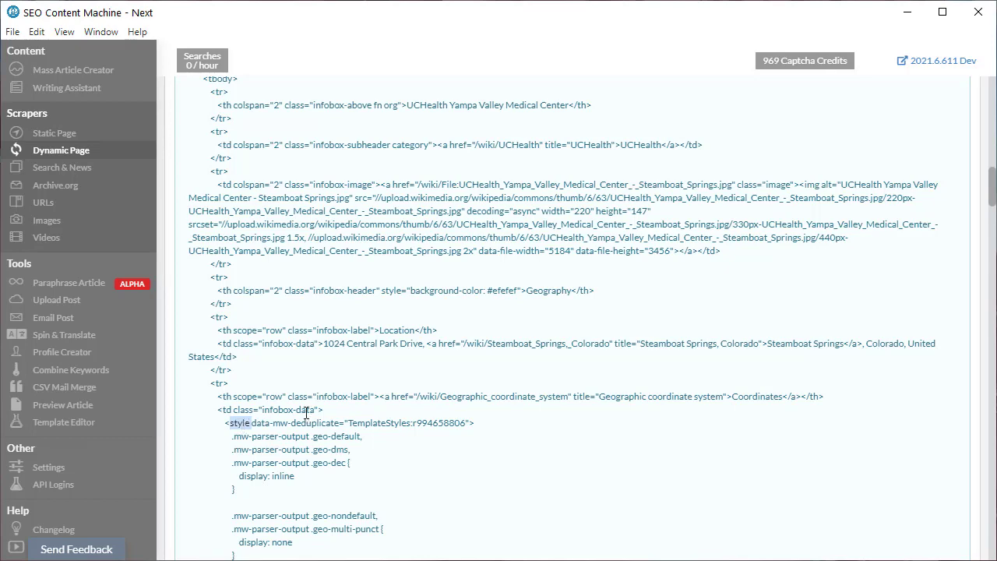
scroll(312, 436, "up", 15)
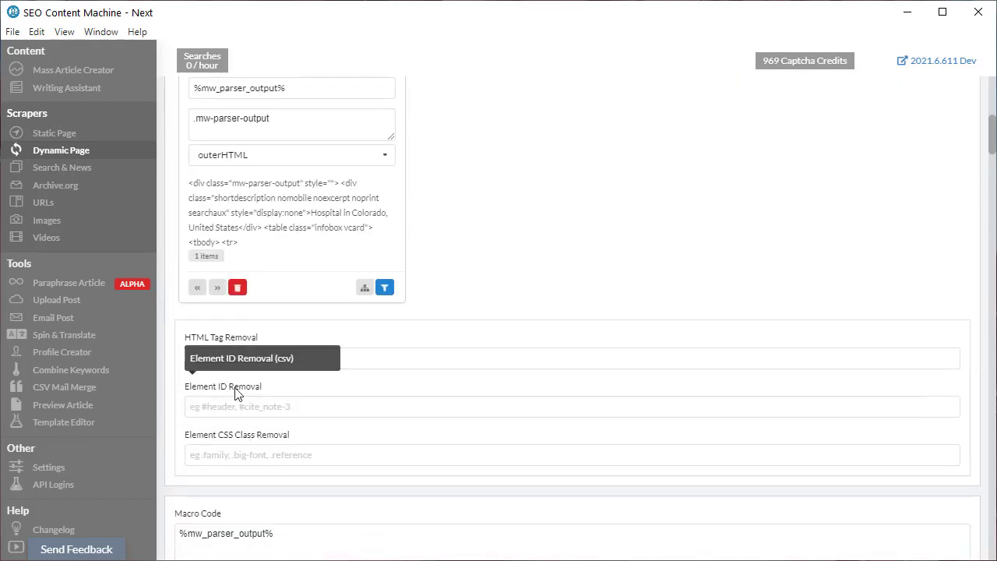
left_click(237, 359)
type("s")
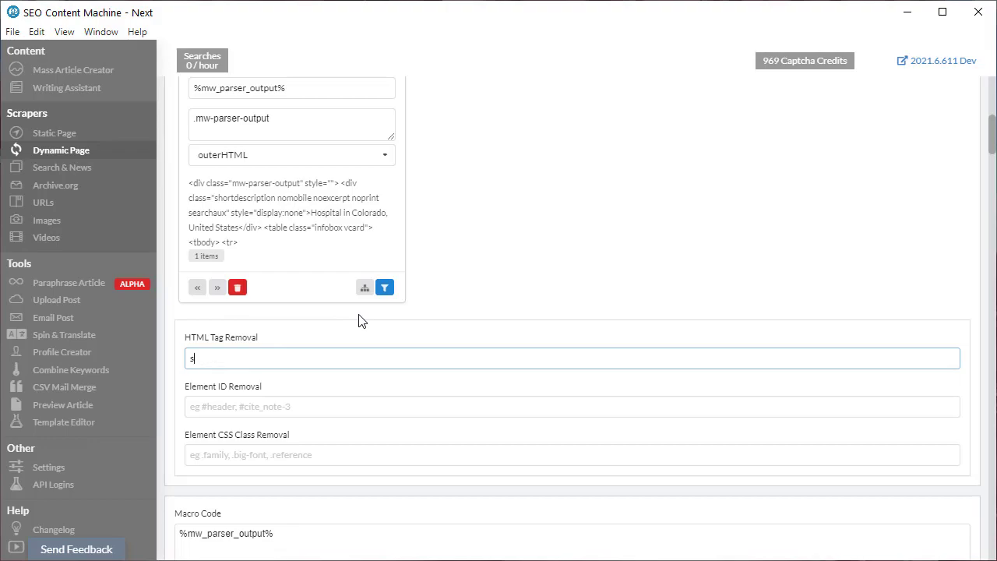
type("tyle")
left_click(325, 406)
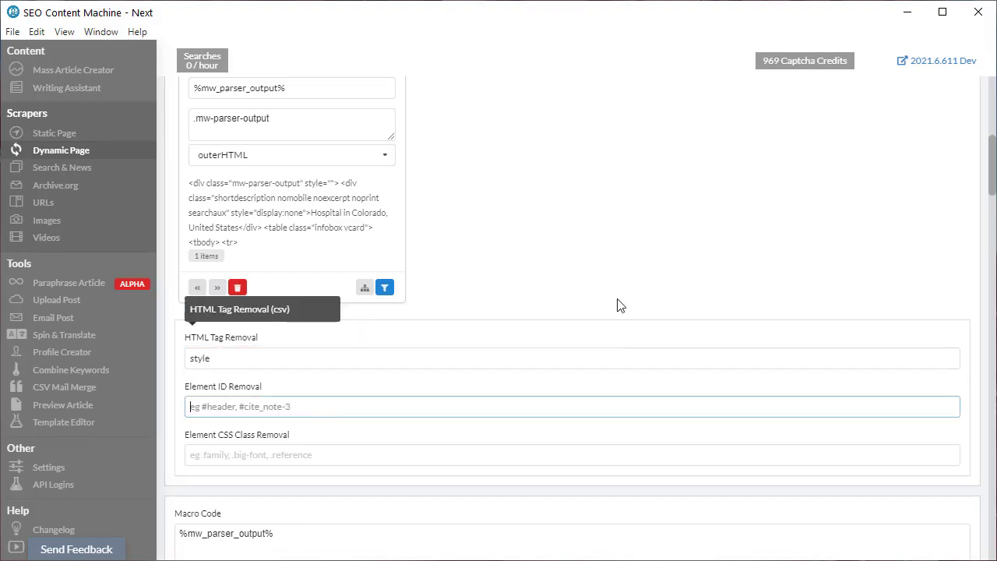
Copy the class name infobox from the opening table tag in the macro output preview.
scroll(545, 257, "down", 4)
scroll(525, 263, "down", 10)
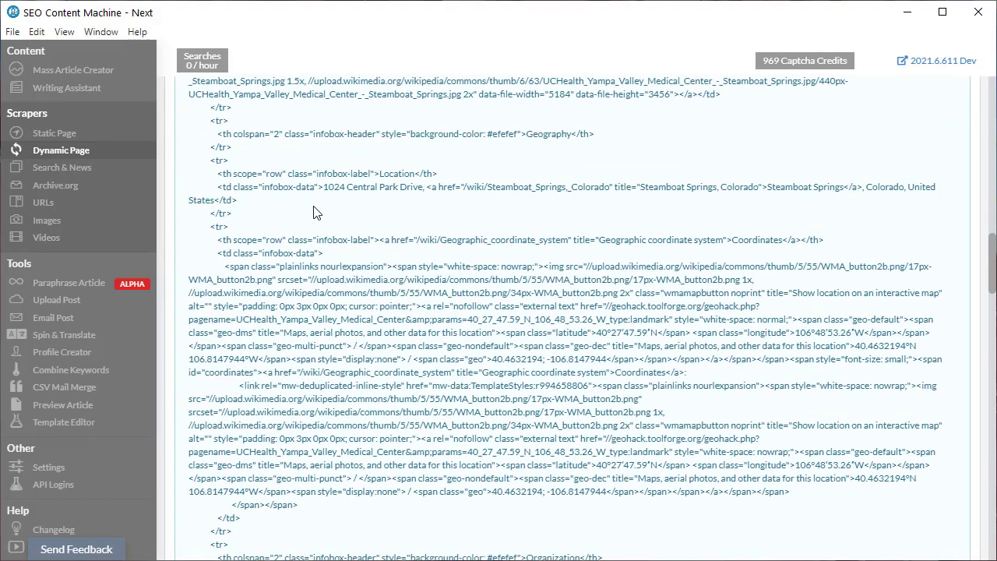
scroll(286, 288, "down", 15)
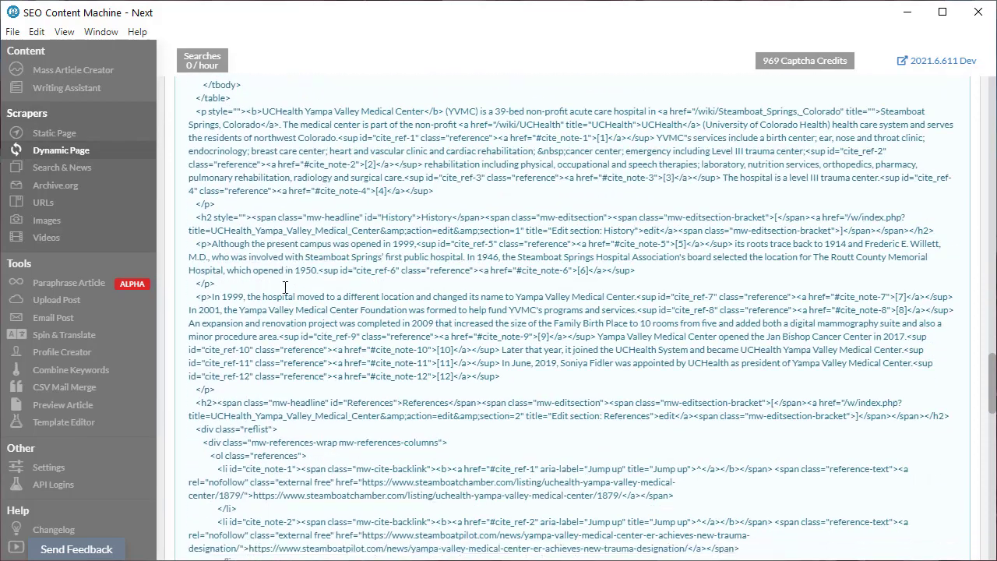
scroll(285, 292, "down", 3)
scroll(293, 308, "up", 15)
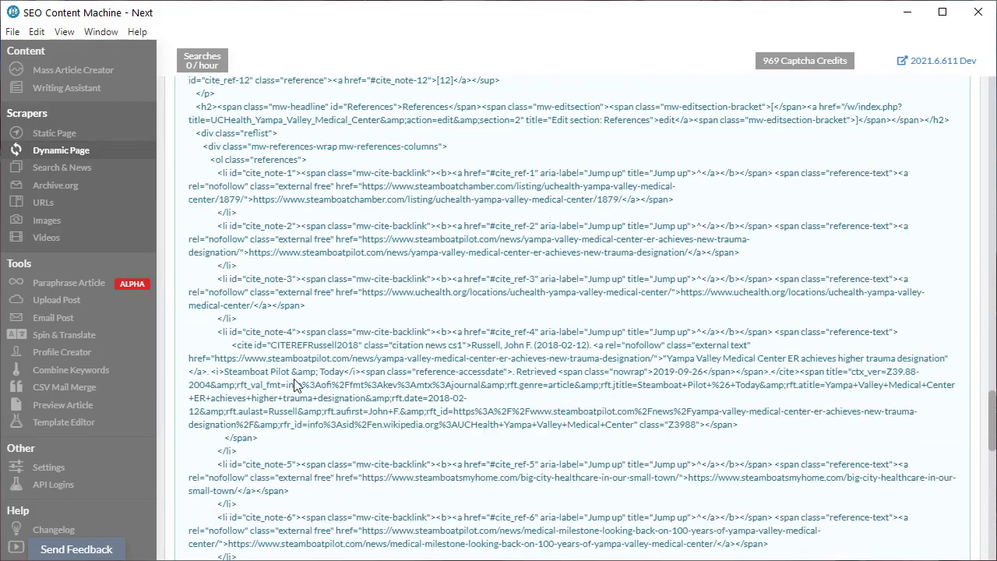
scroll(296, 438, "up", 10)
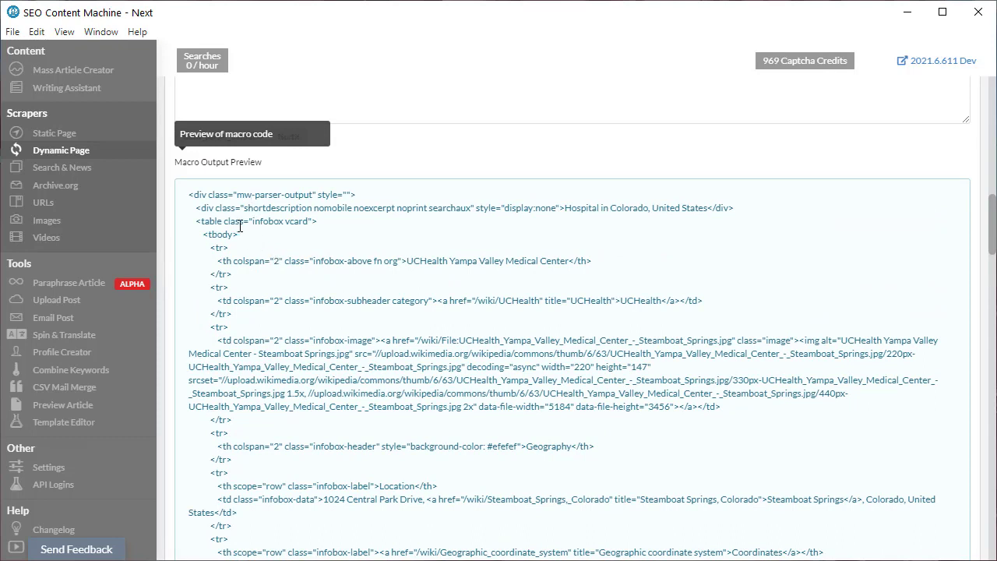
double_click(265, 223)
right_click(268, 223)
left_click(293, 234)
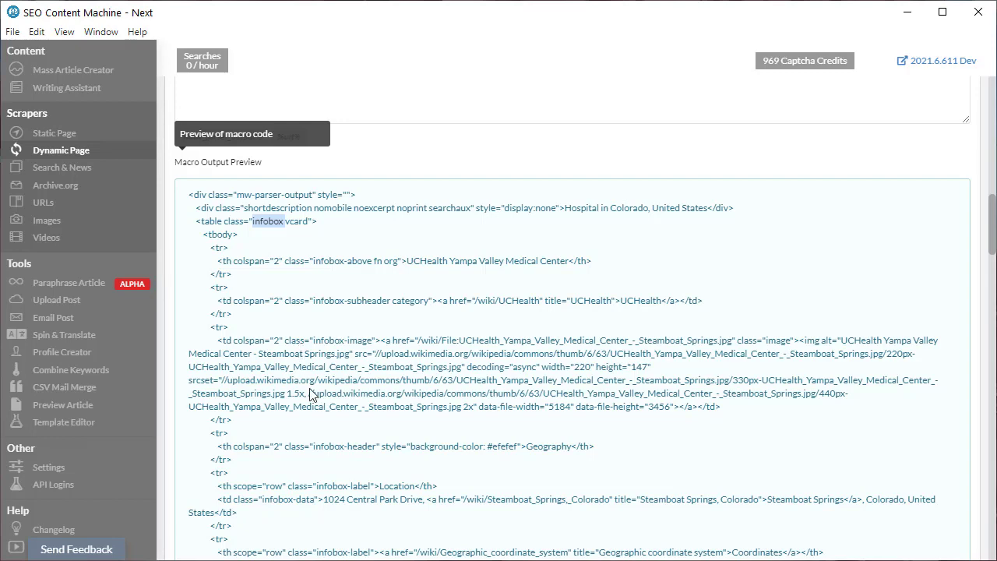
Set the element CSS class removal to .infobox using the copied class name.
scroll(280, 327, "up", 4)
left_click(264, 299)
right_click(265, 299)
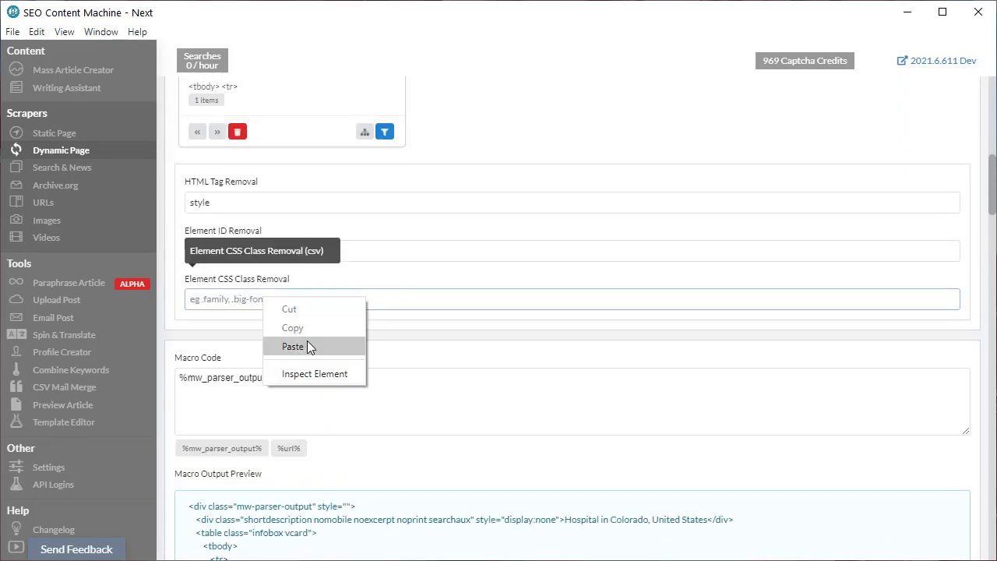
left_click(307, 341)
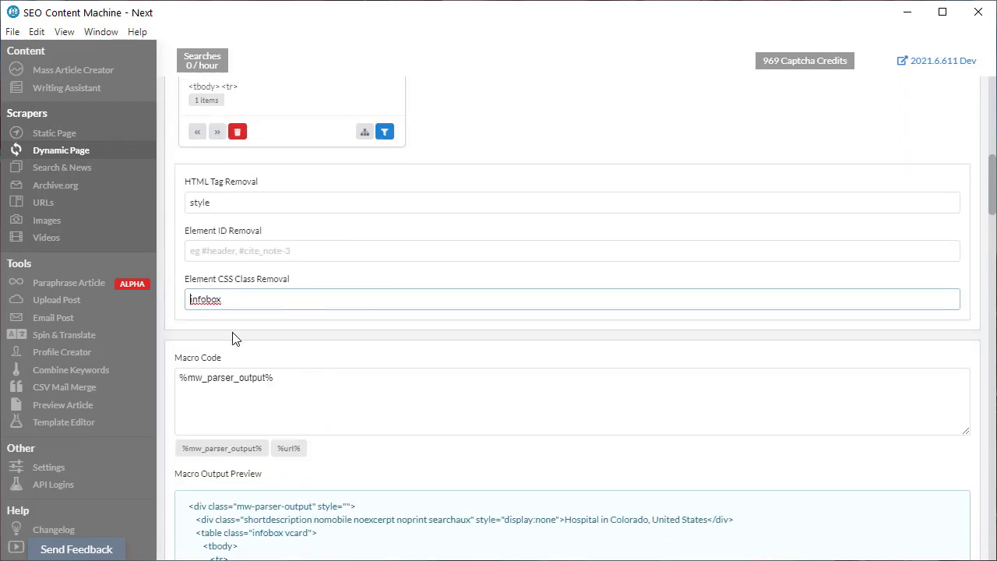
key("Home")
type(".")
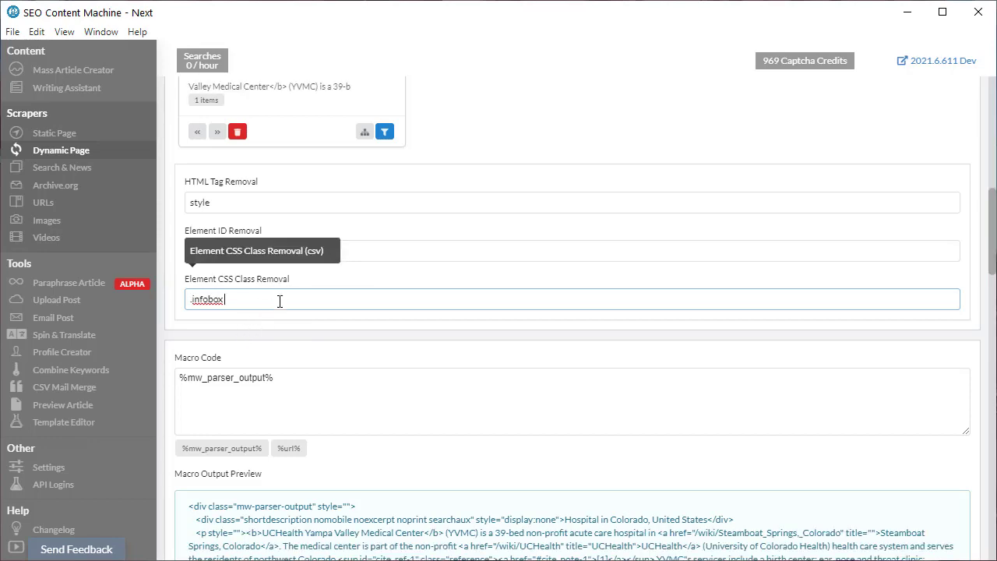
left_click(298, 388)
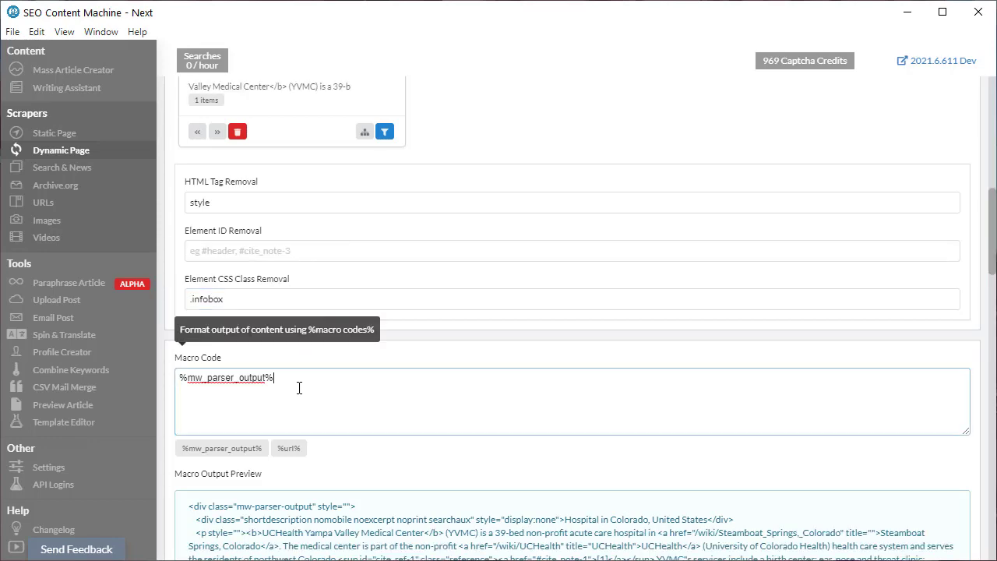
Find the class of the citation sup tags in the output preview and add .reference to the CSS class removal list.
scroll(298, 387, "down", 6)
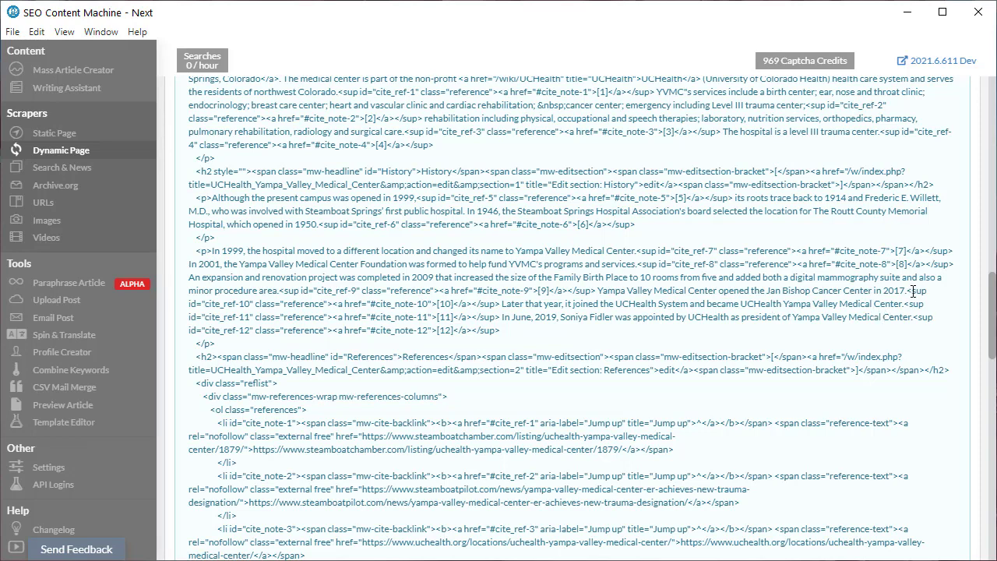
left_click_drag(908, 291, 336, 309)
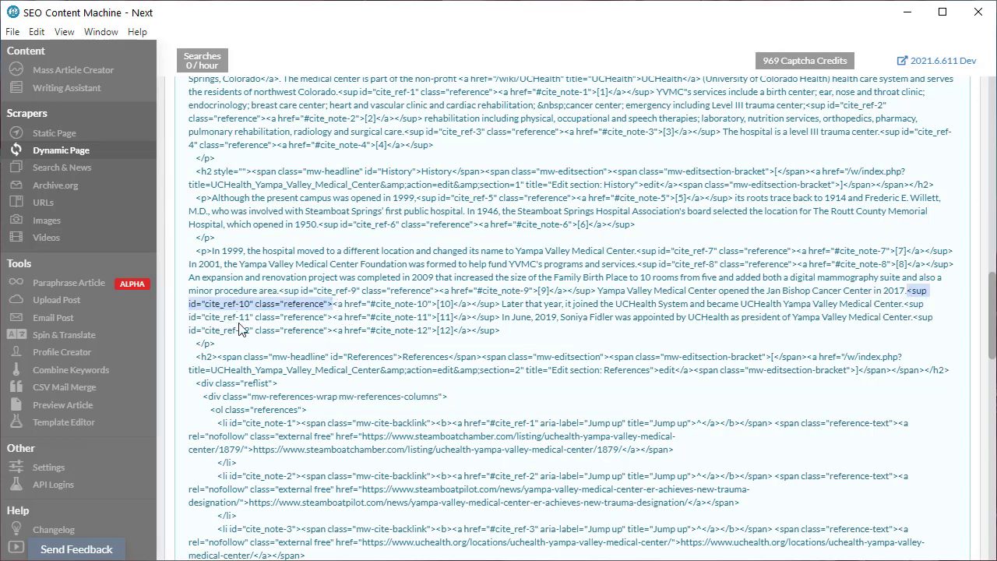
triple_click(304, 309)
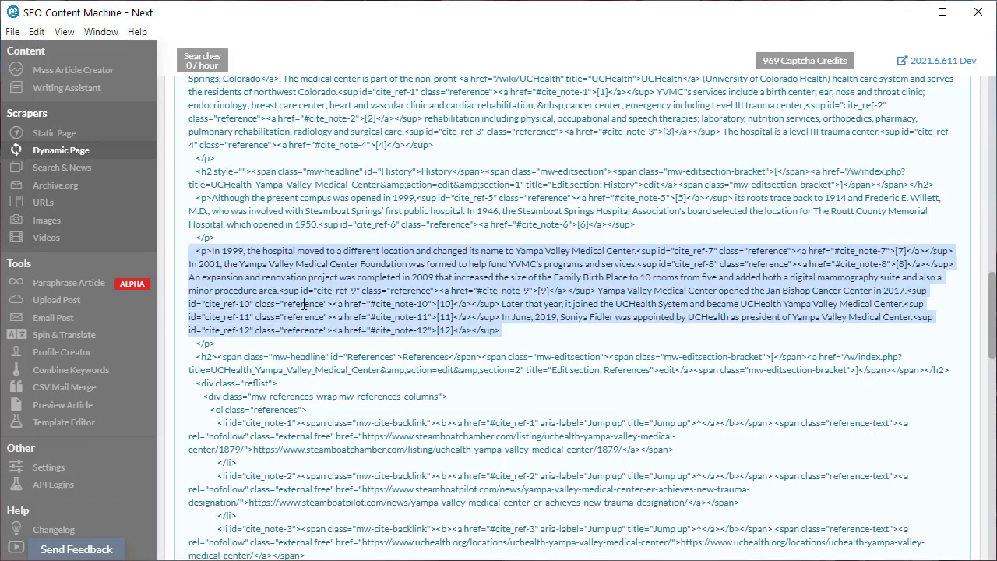
left_click(306, 309)
double_click(307, 307)
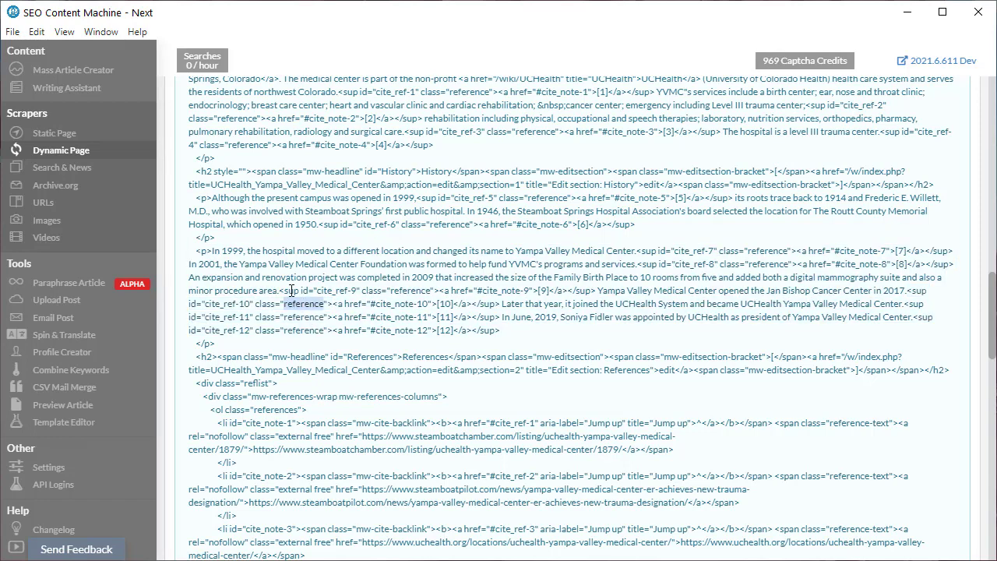
double_click(288, 291)
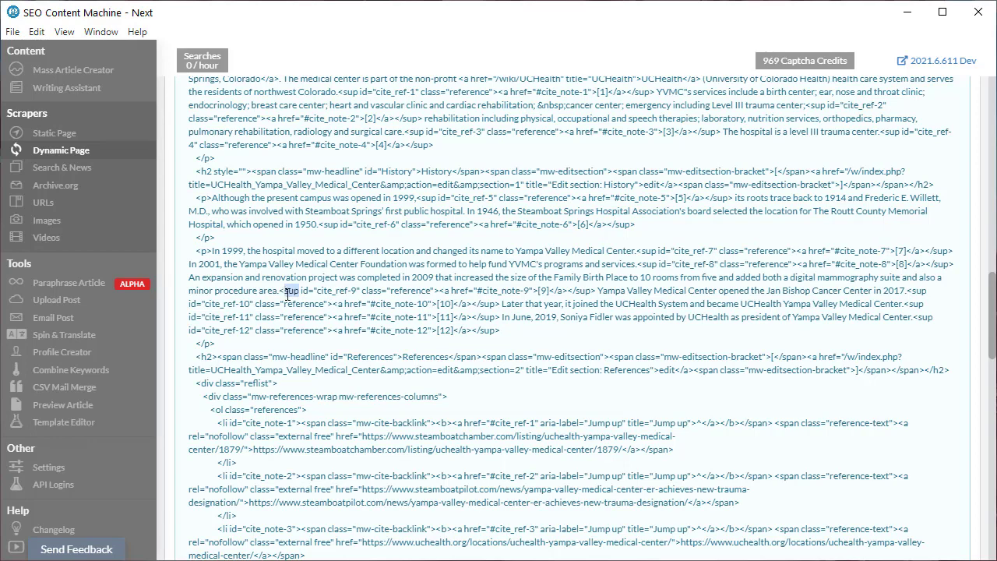
double_click(299, 303)
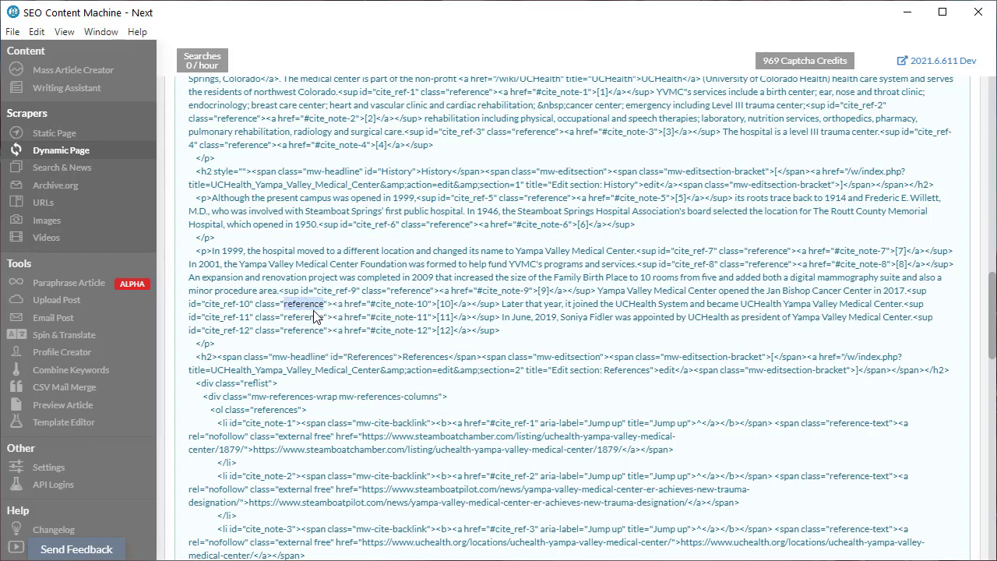
scroll(279, 322, "up", 2)
scroll(280, 322, "up", 4)
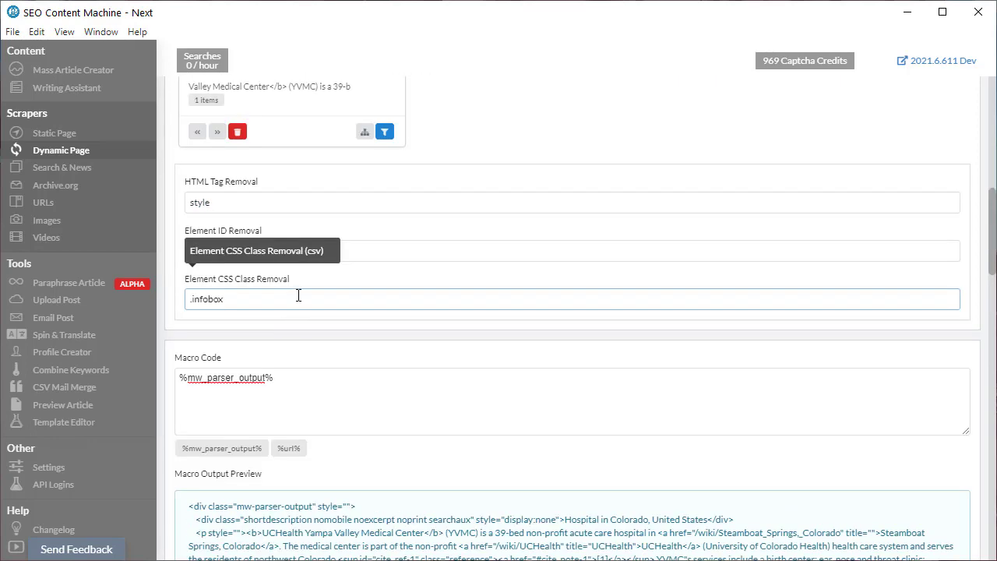
left_click(299, 296)
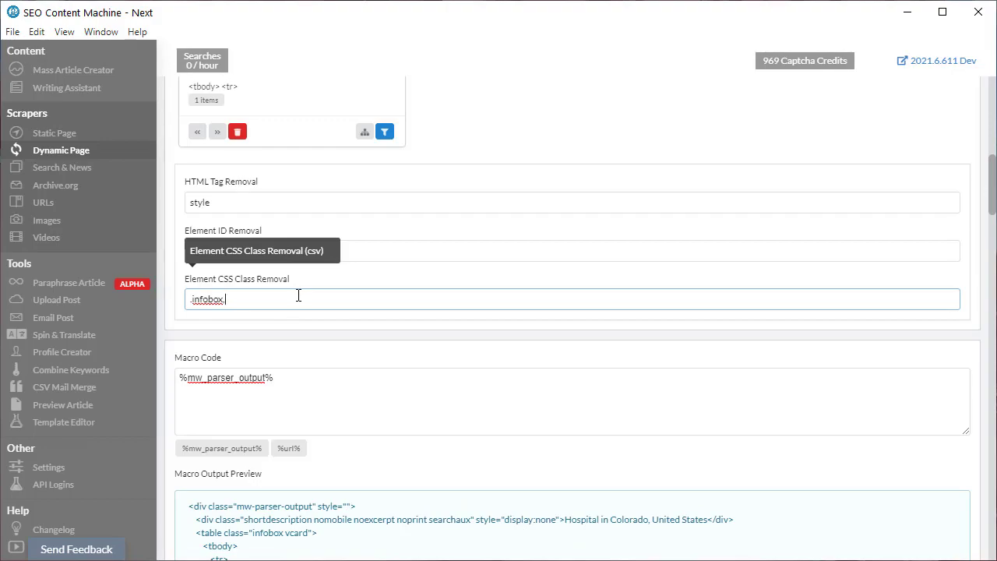
type(",reference")
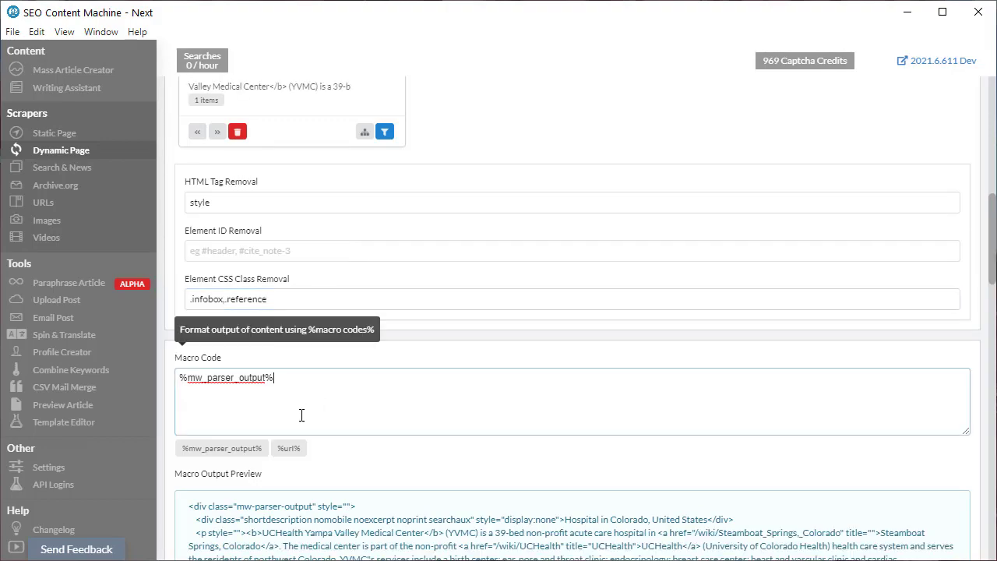
Review the macro output preview for remaining citation markup in the article paragraphs.
scroll(297, 368, "down", 4)
scroll(290, 409, "down", 2)
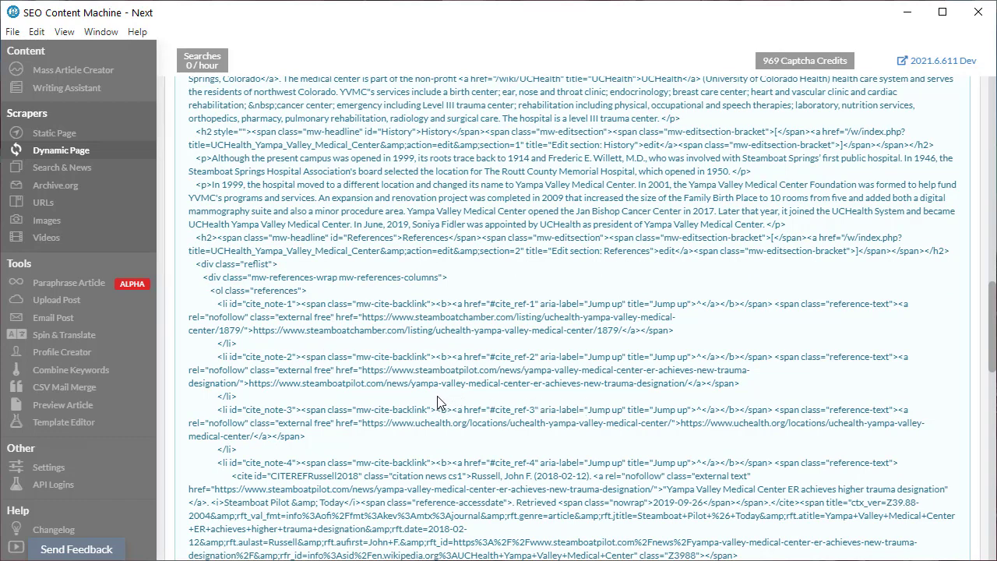
scroll(414, 396, "up", 6)
scroll(452, 413, "down", 2)
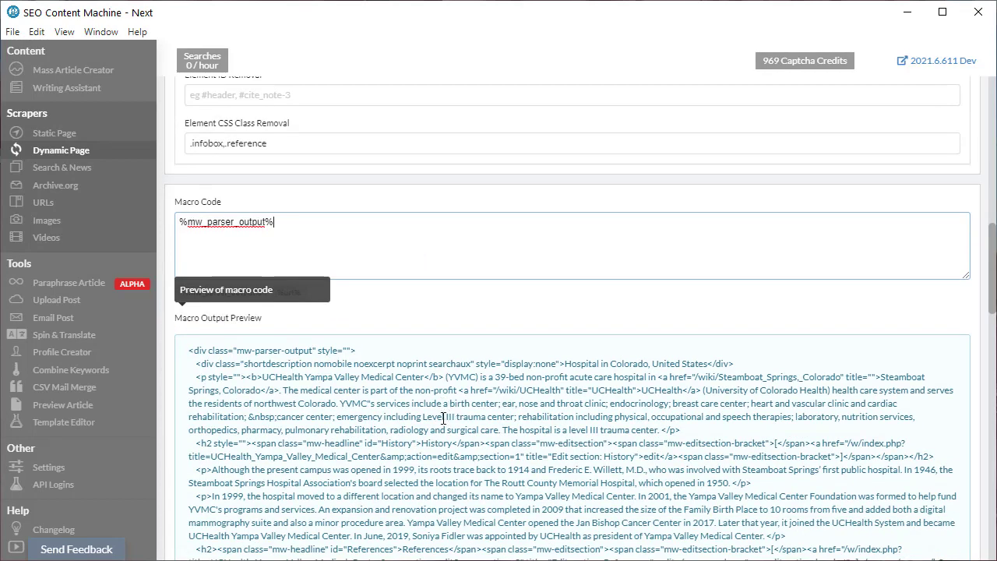